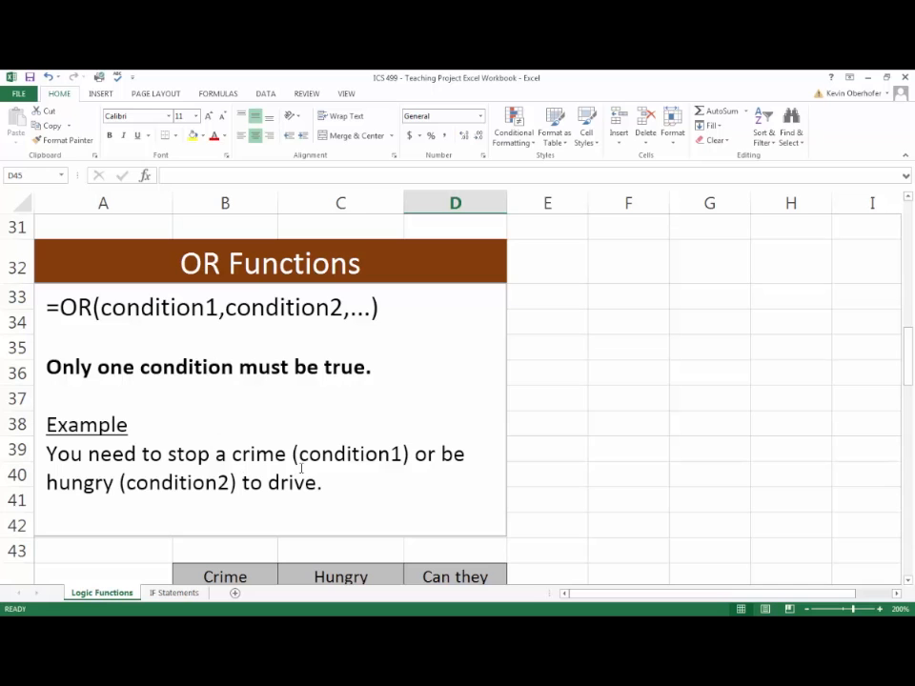
# - Start an OR formula in Hulk's "Can they drive?" cell D45 with B45="No" as the first condition
pyautogui.scroll(-4, 301, 467)
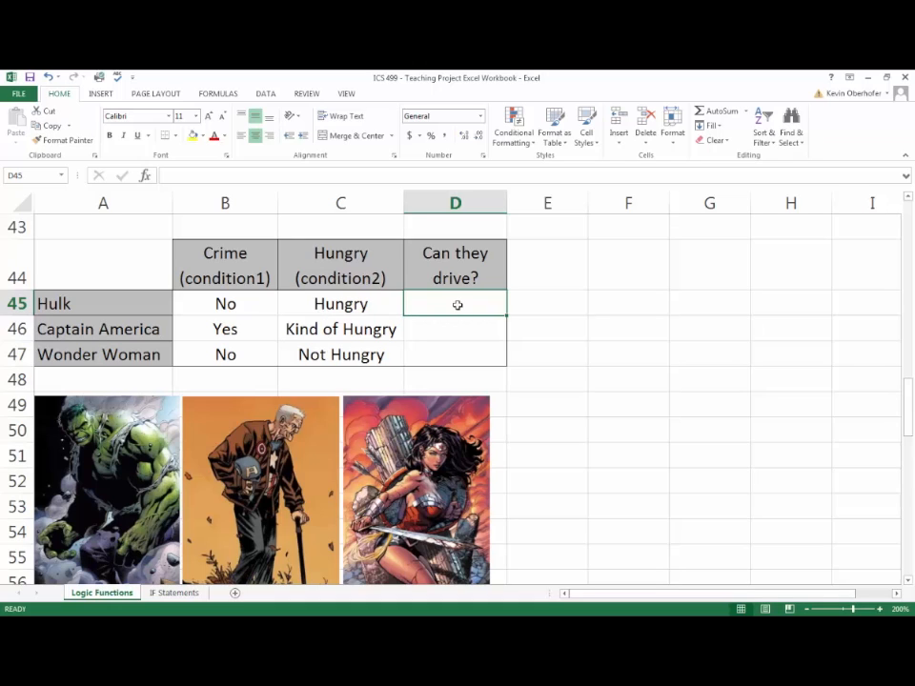
pyautogui.write('=')
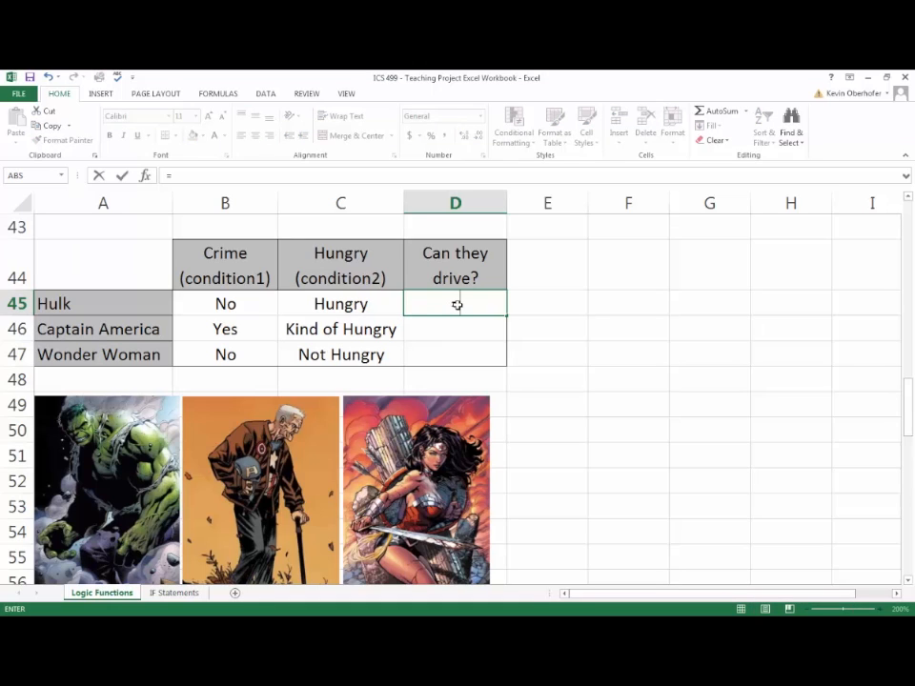
pyautogui.write('OR')
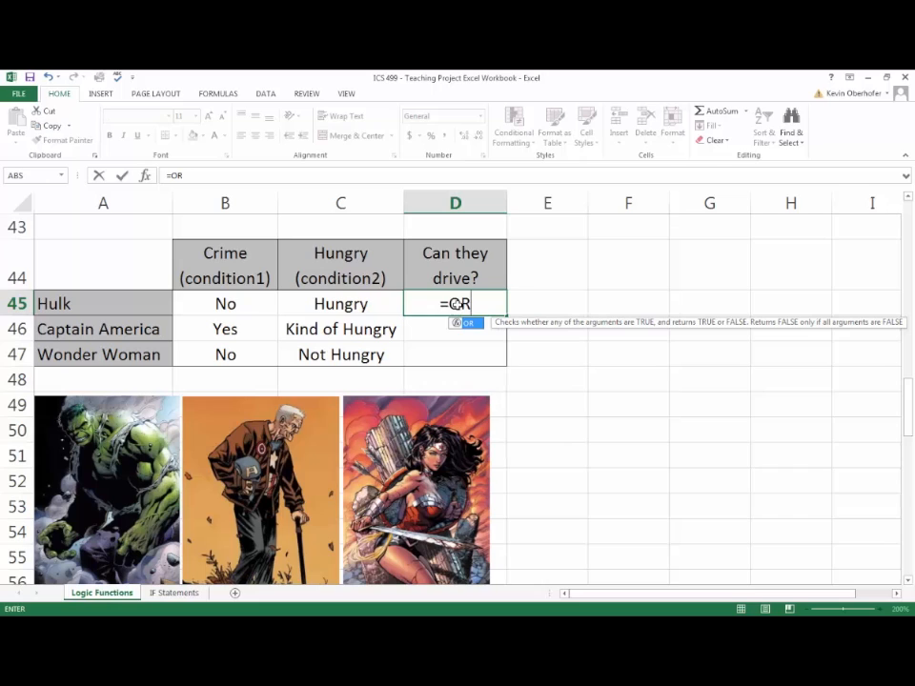
pyautogui.write('(')
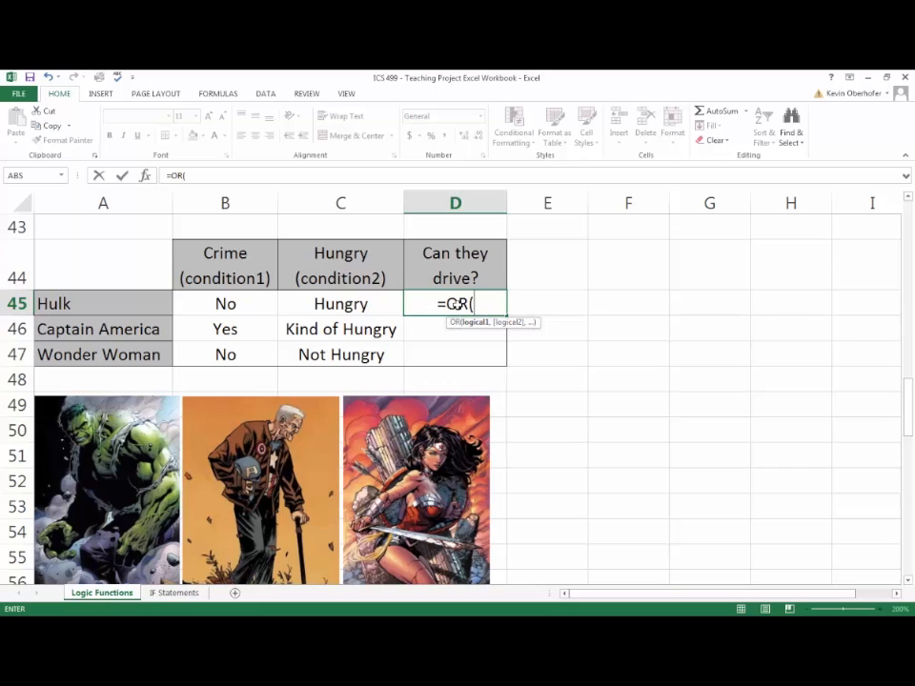
pyautogui.click(246, 309)
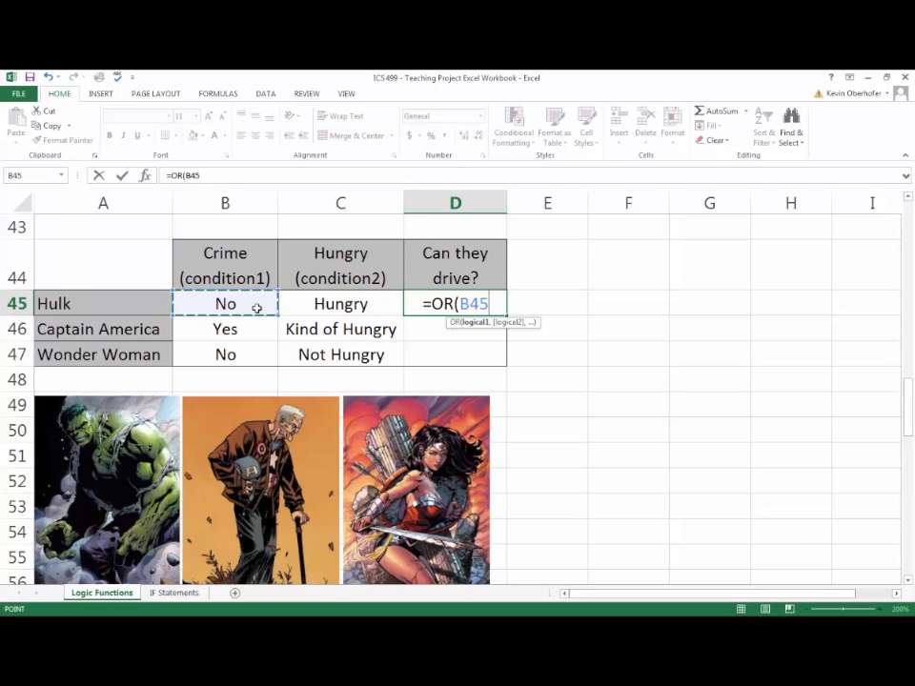
pyautogui.write('=')
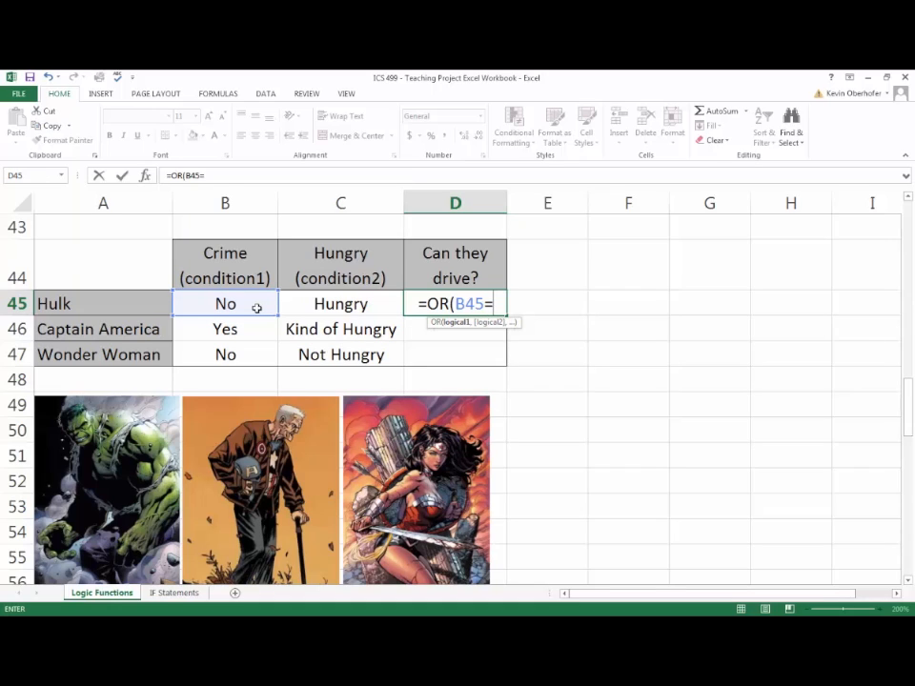
pyautogui.write('"')
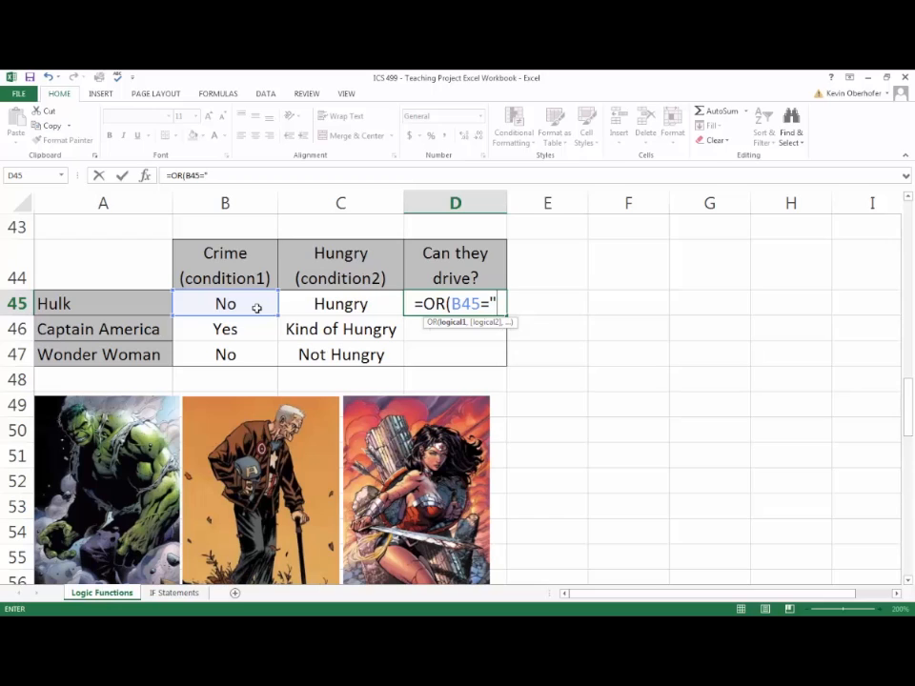
pyautogui.write('No"')
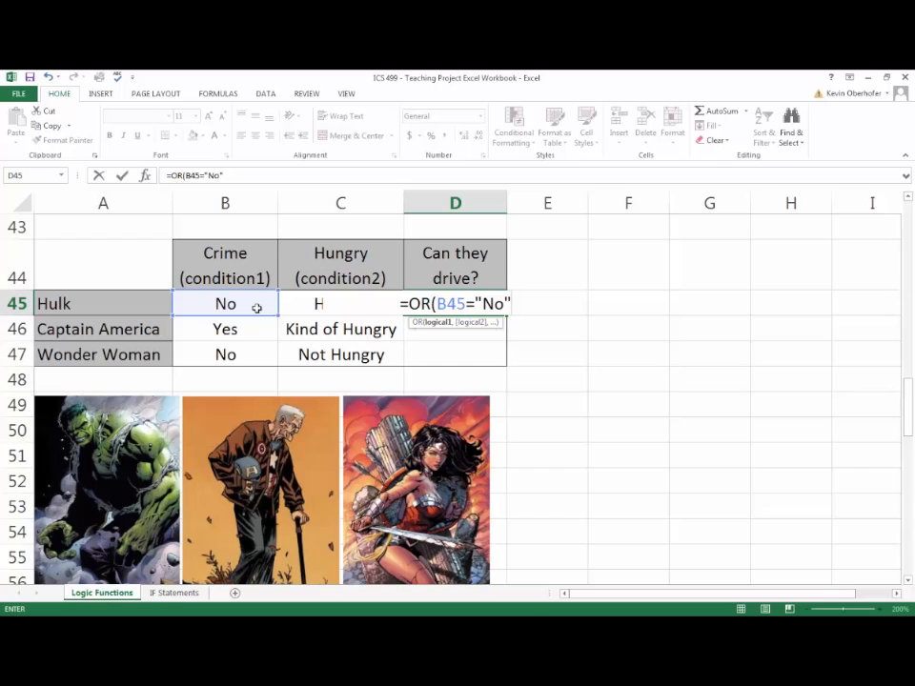
pyautogui.write(',')
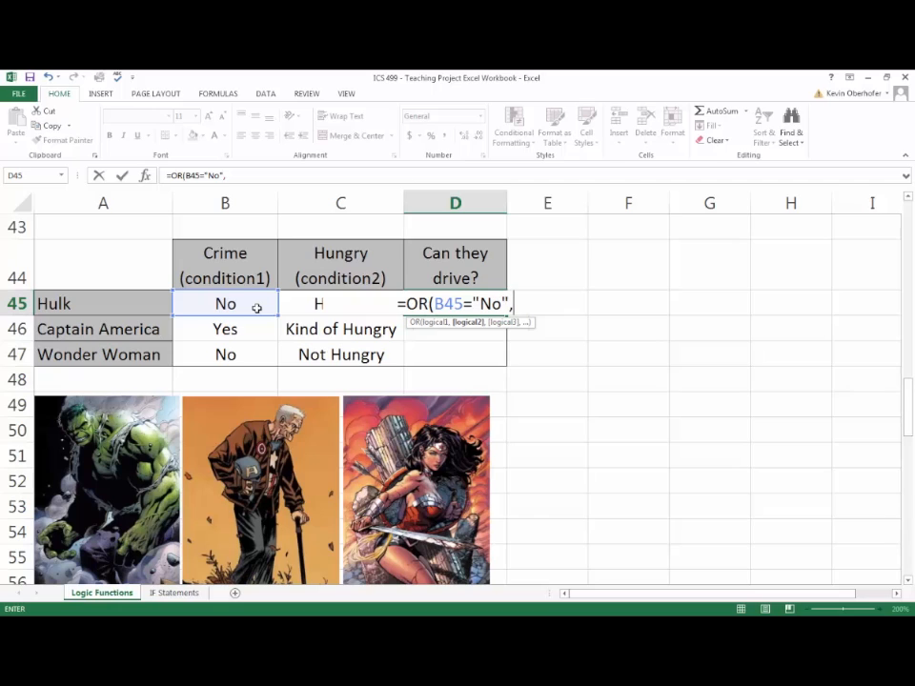
# - Add C45="Hungry" as the second condition and complete the OR formula in D45
pyautogui.write('C45')
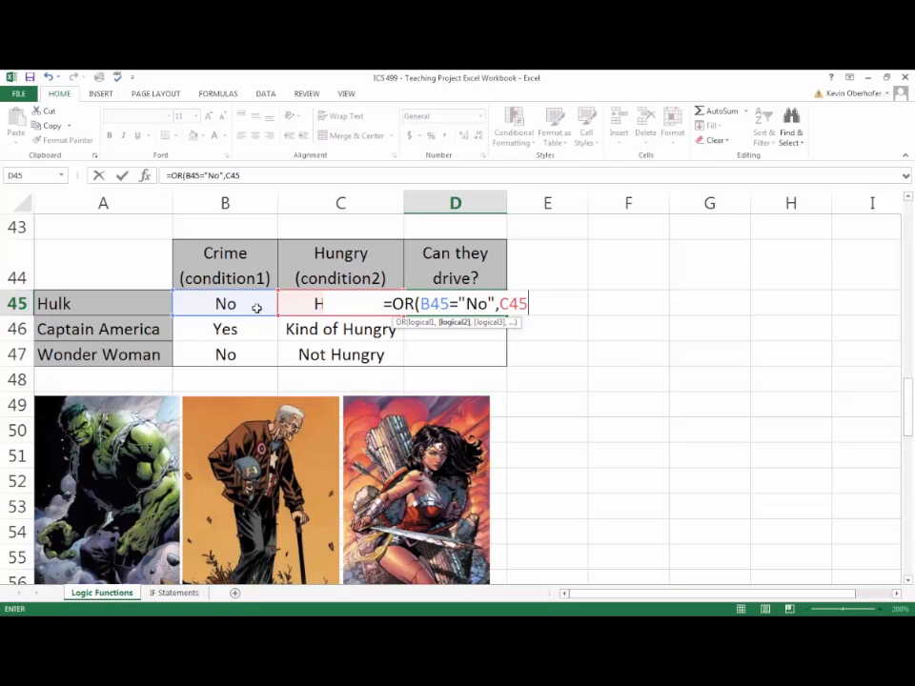
pyautogui.write('="')
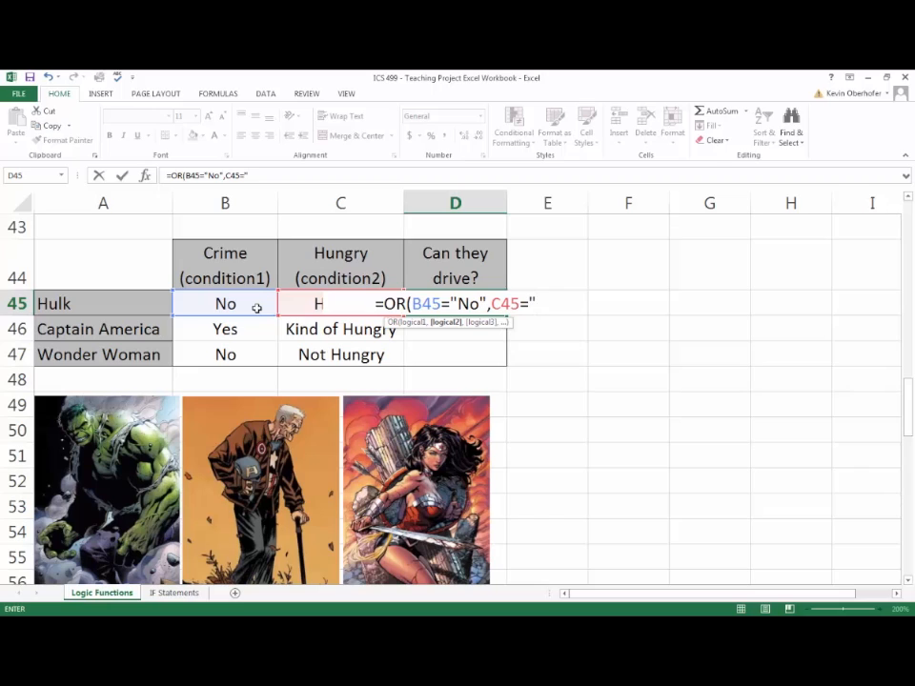
pyautogui.write('Hugn')
pyautogui.press('BackSpace')
pyautogui.press('BackSpace')
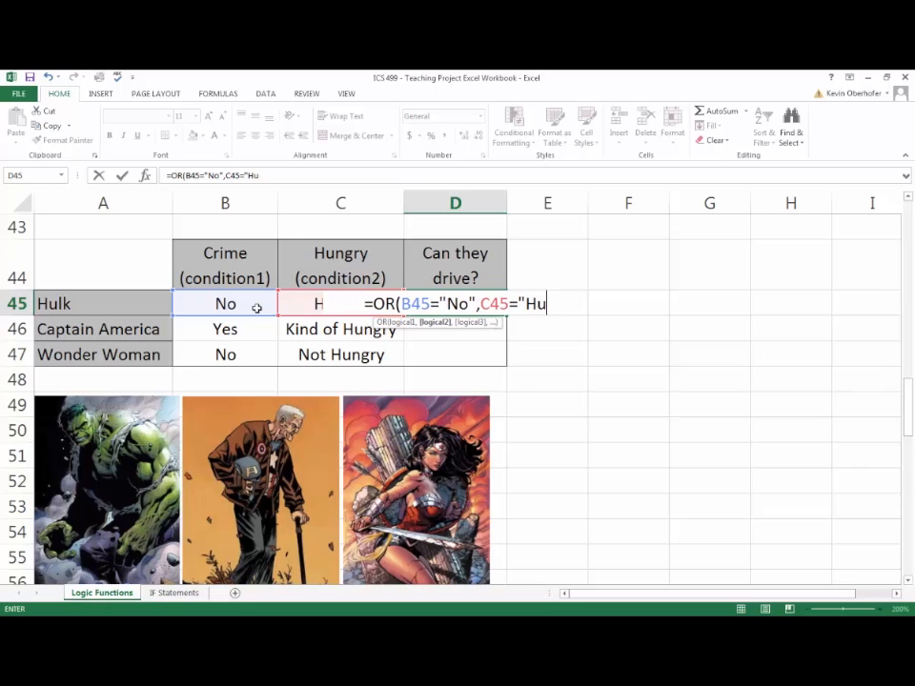
pyautogui.write('ngry"')
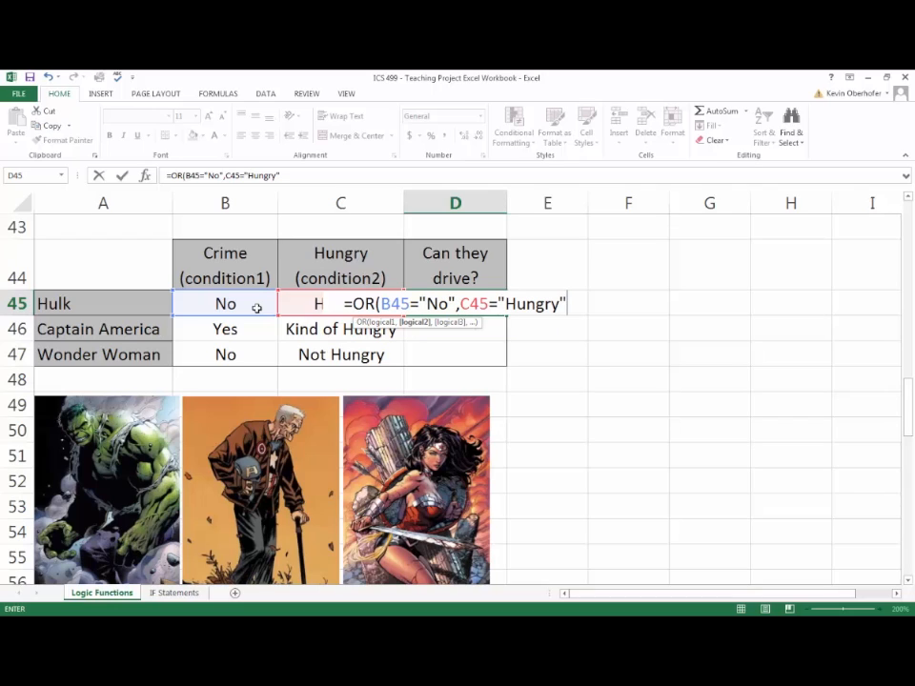
pyautogui.write(')')
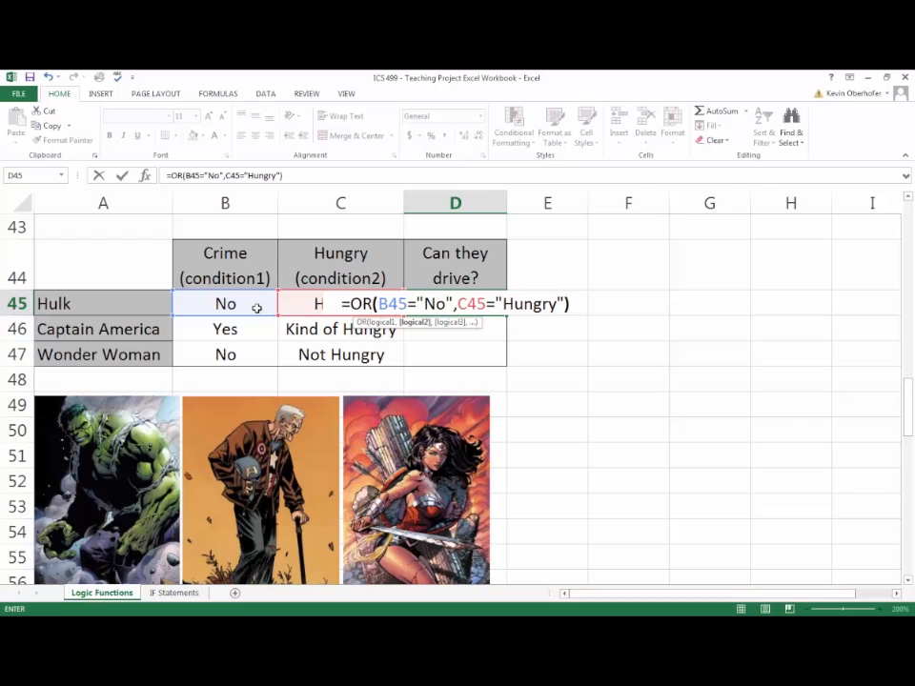
pyautogui.hotkey('ctrl', 'Return')
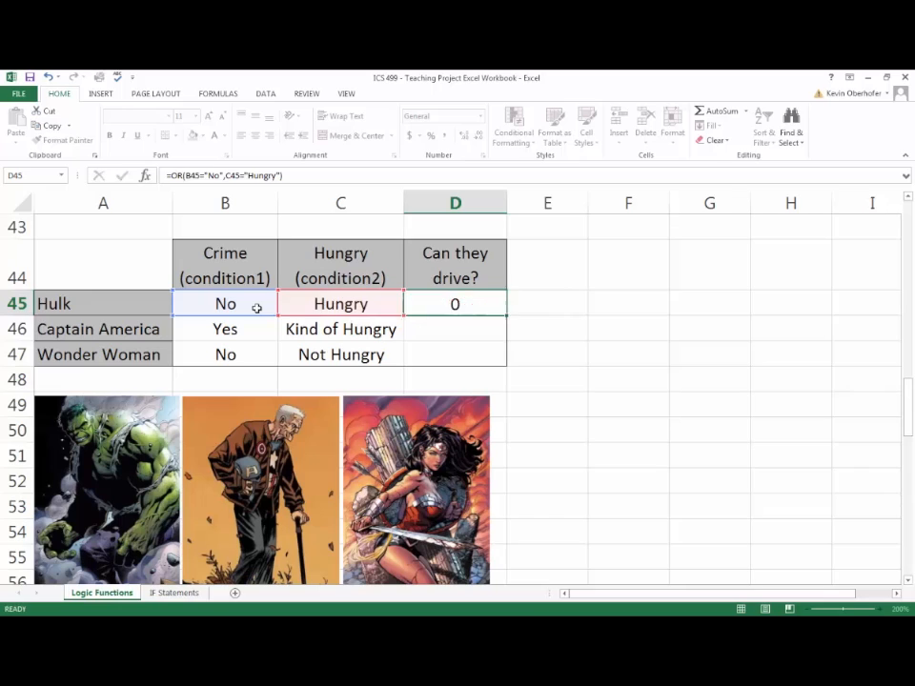
pyautogui.press('Return')
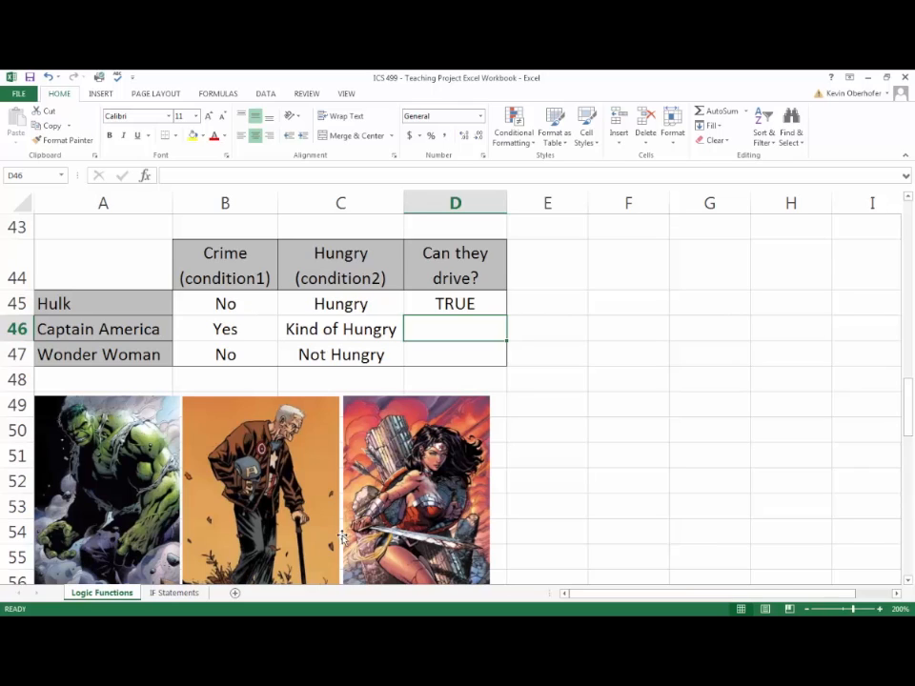
pyautogui.click(255, 305)
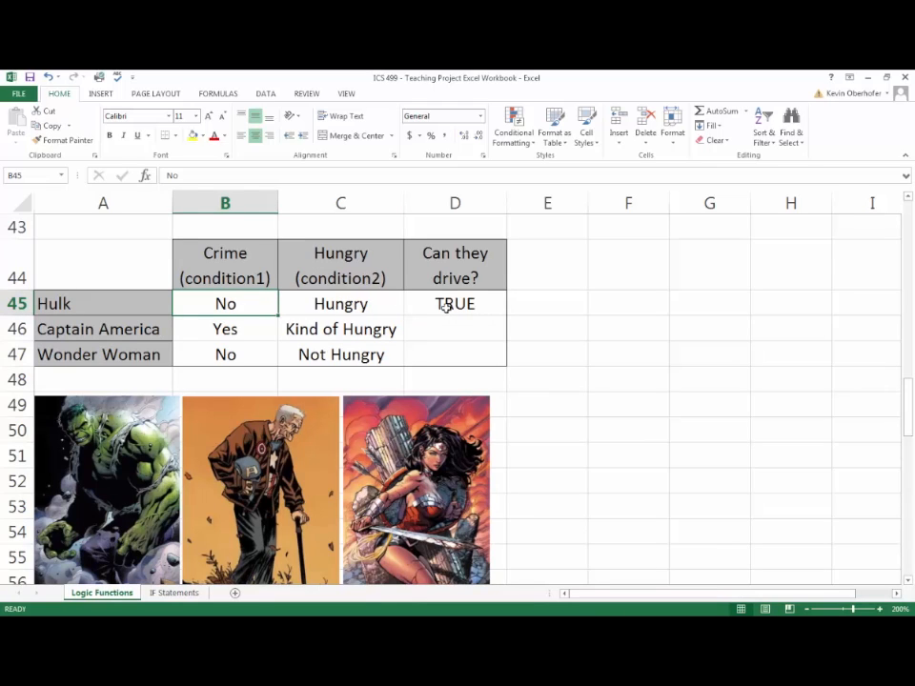
# - Start an OR formula for Captain America in D46 with B46="Yes" as the first condition
pyautogui.click(455, 331)
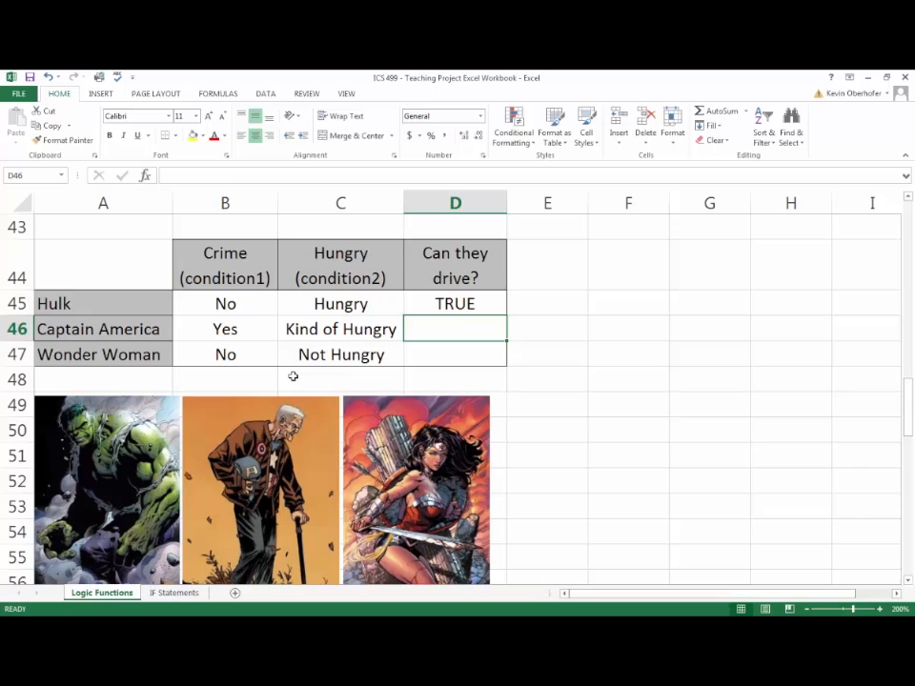
pyautogui.write('=OR(')
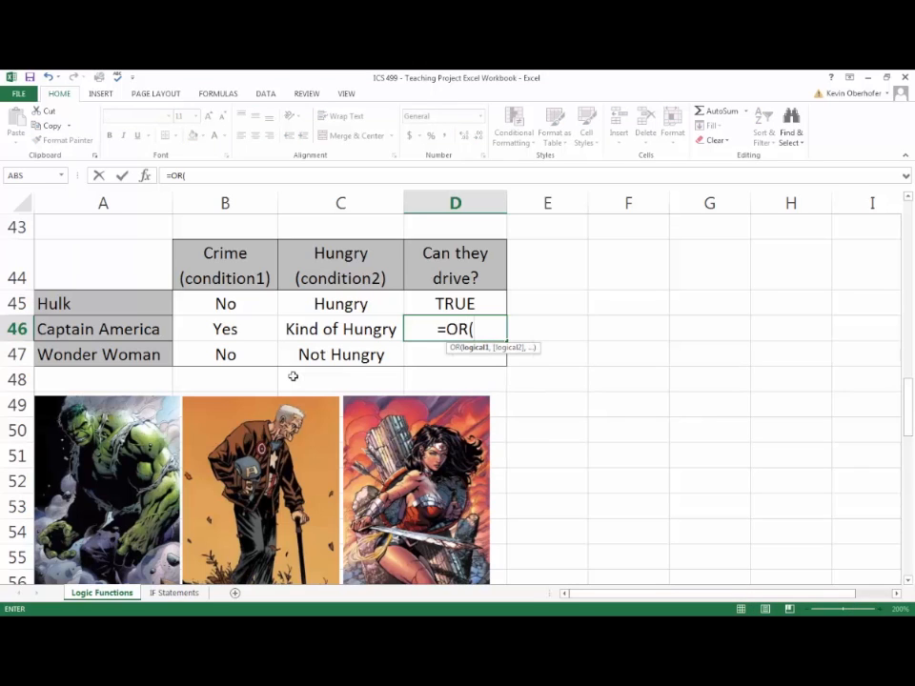
pyautogui.click(237, 332)
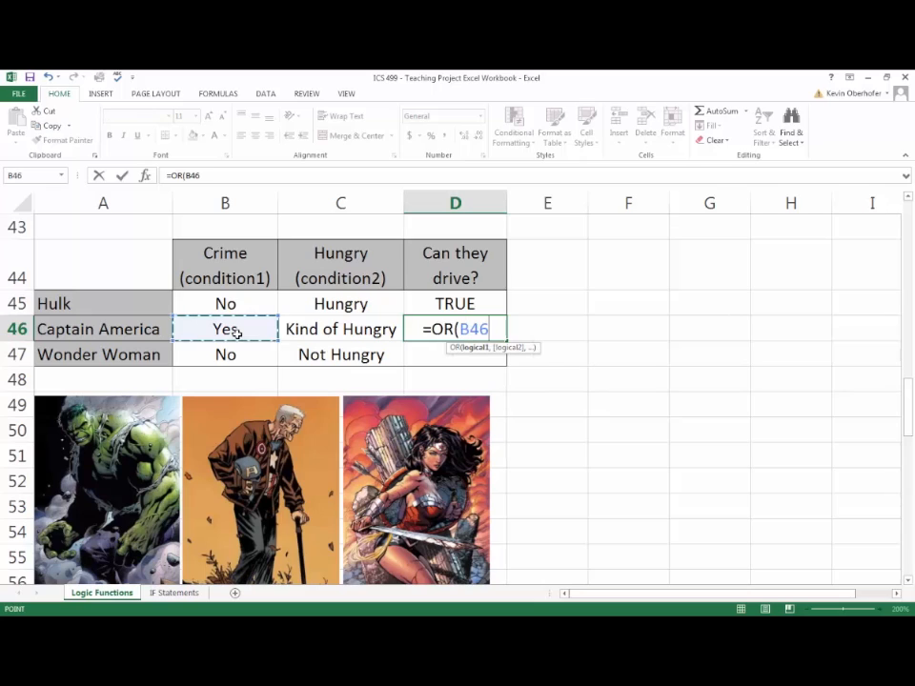
pyautogui.write('=')
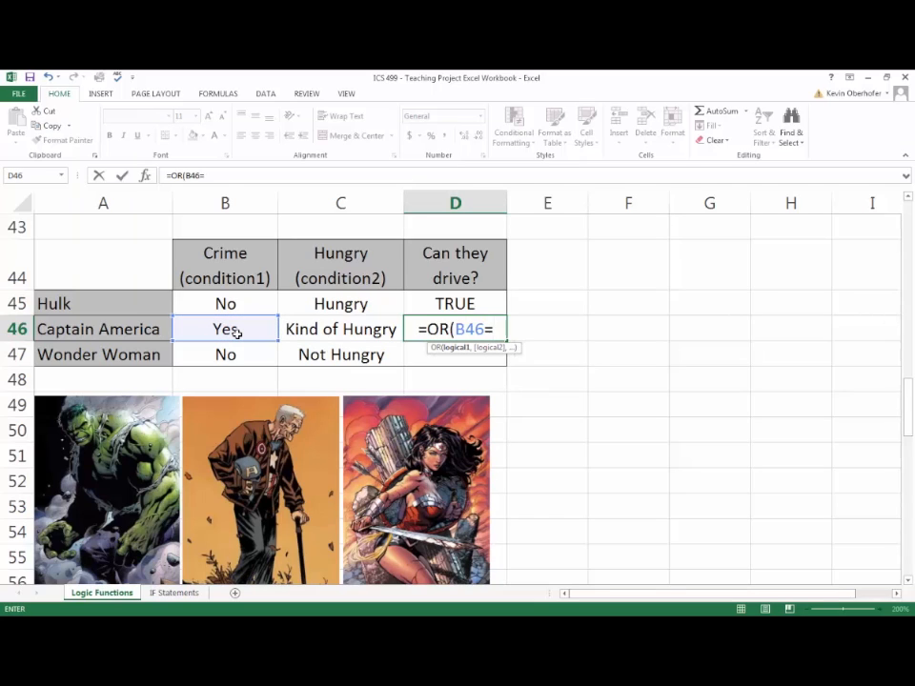
pyautogui.write('"Yes')
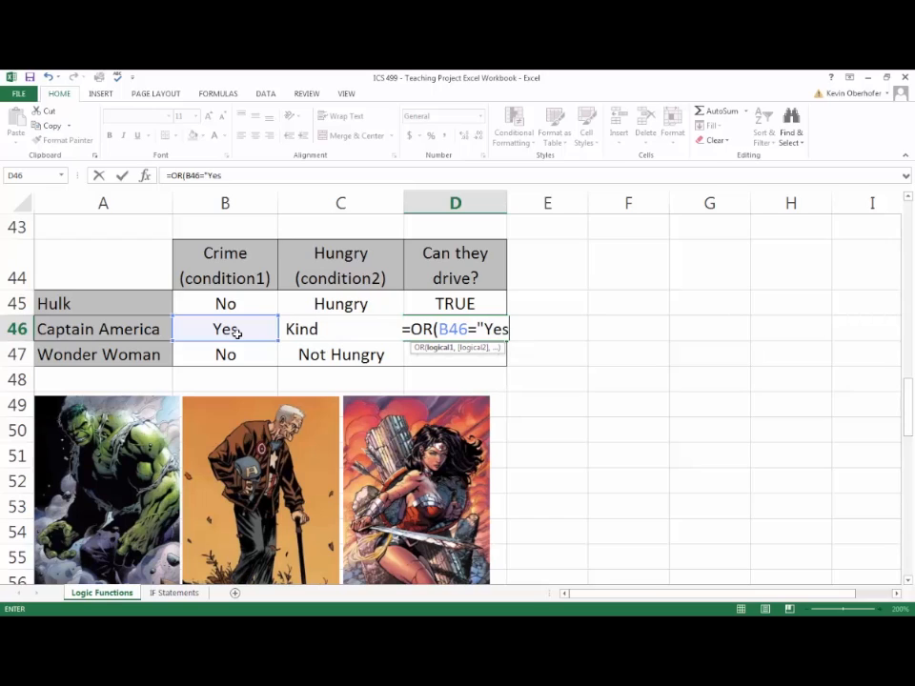
pyautogui.press('BackSpace')
pyautogui.press('BackSpace')
pyautogui.press('BackSpace')
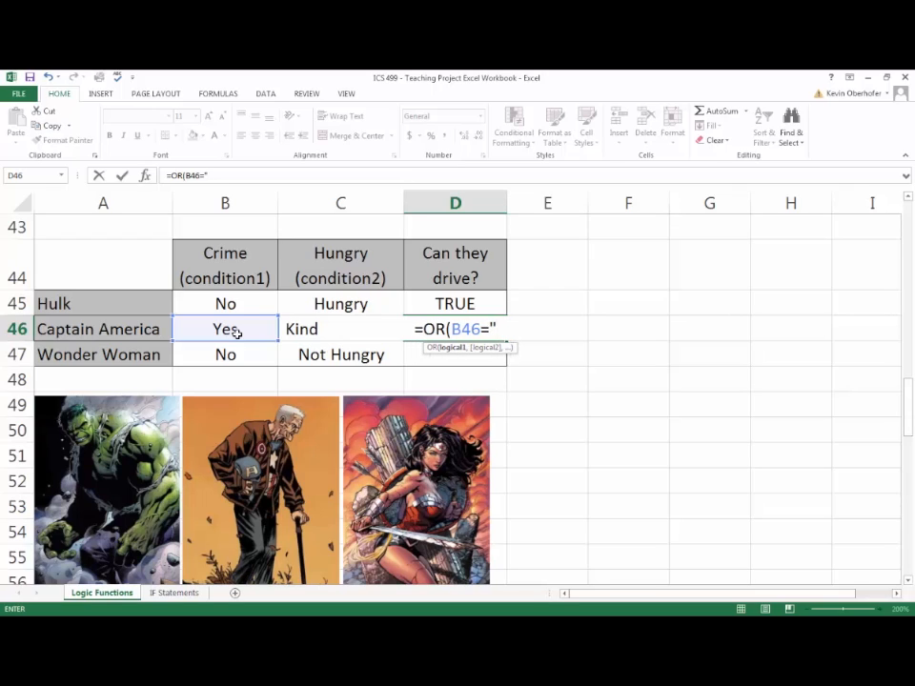
pyautogui.write('yes')
pyautogui.press('BackSpace')
pyautogui.press('BackSpace')
pyautogui.press('BackSpace')
pyautogui.write('YES')
pyautogui.press('BackSpace')
pyautogui.press('BackSpace')
pyautogui.write('e')
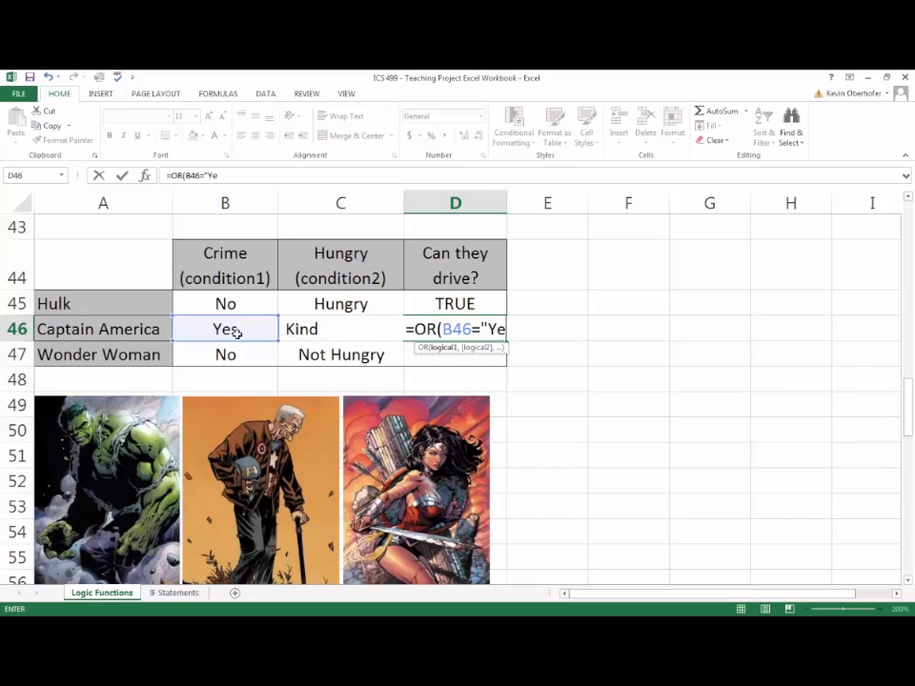
pyautogui.write('s",')
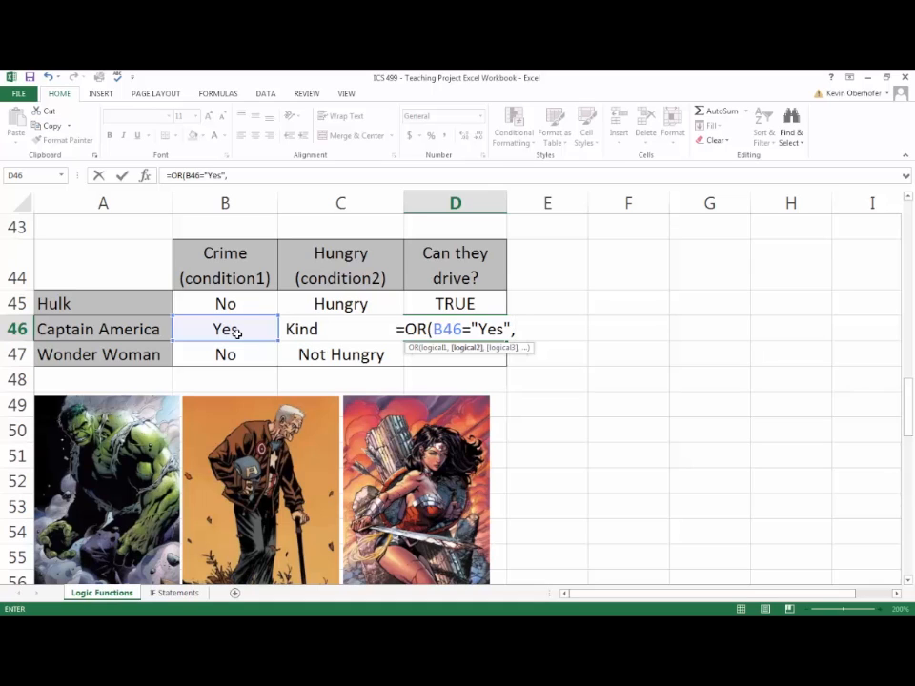
# - Add C46="Hungry" as the second condition and complete the OR formula in D46
pyautogui.write('C')
pyautogui.press('BackSpace')
pyautogui.write('C')
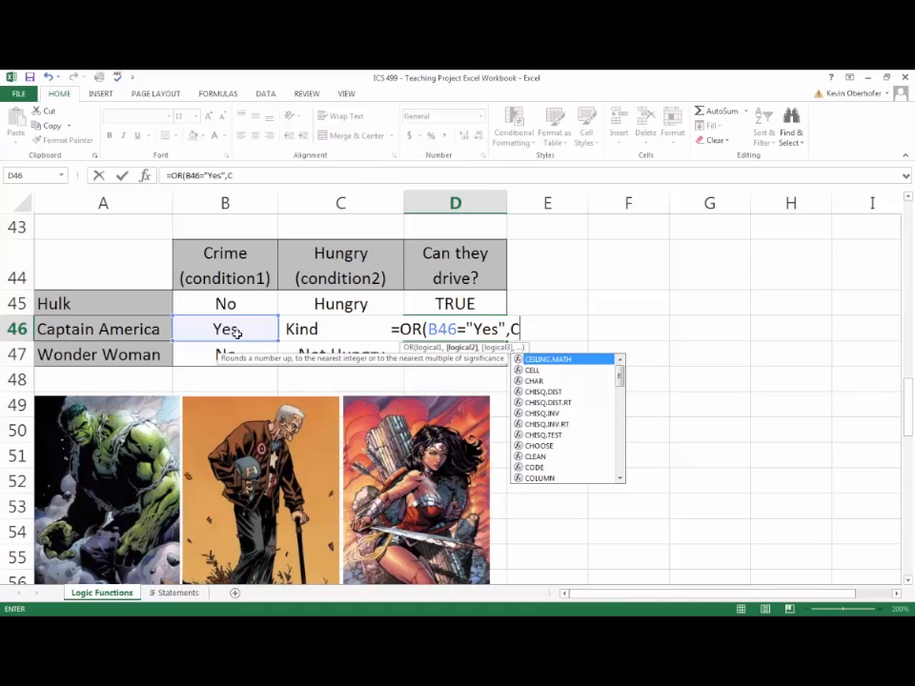
pyautogui.write('46=')
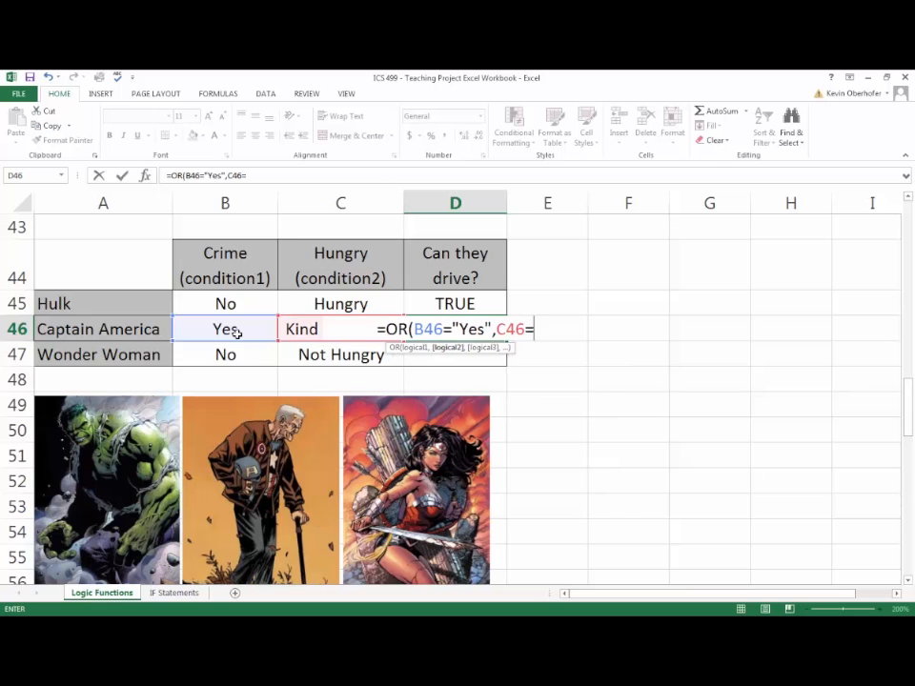
pyautogui.write('"Hungry')
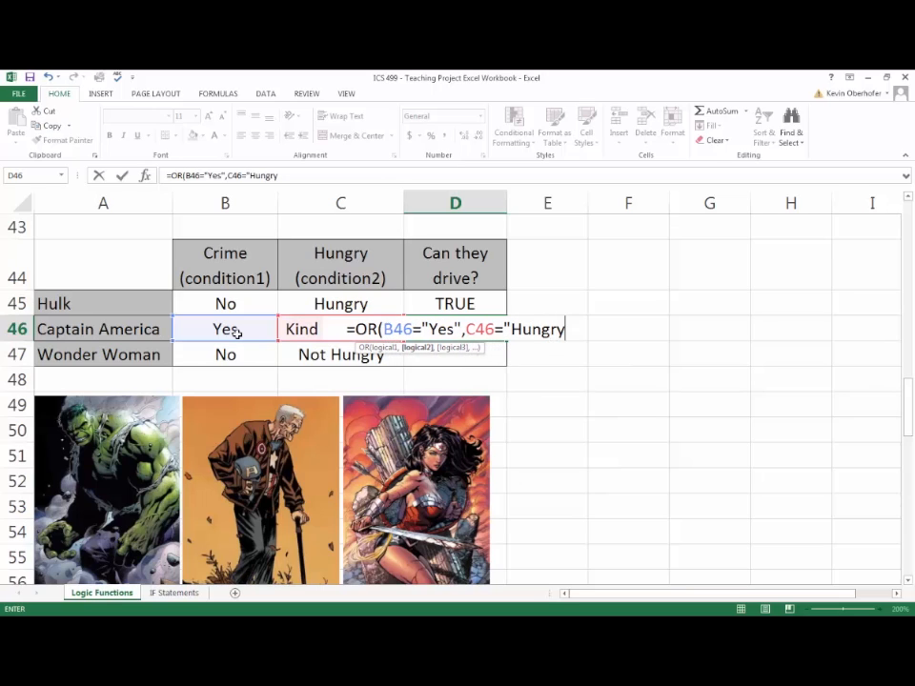
pyautogui.write('"')
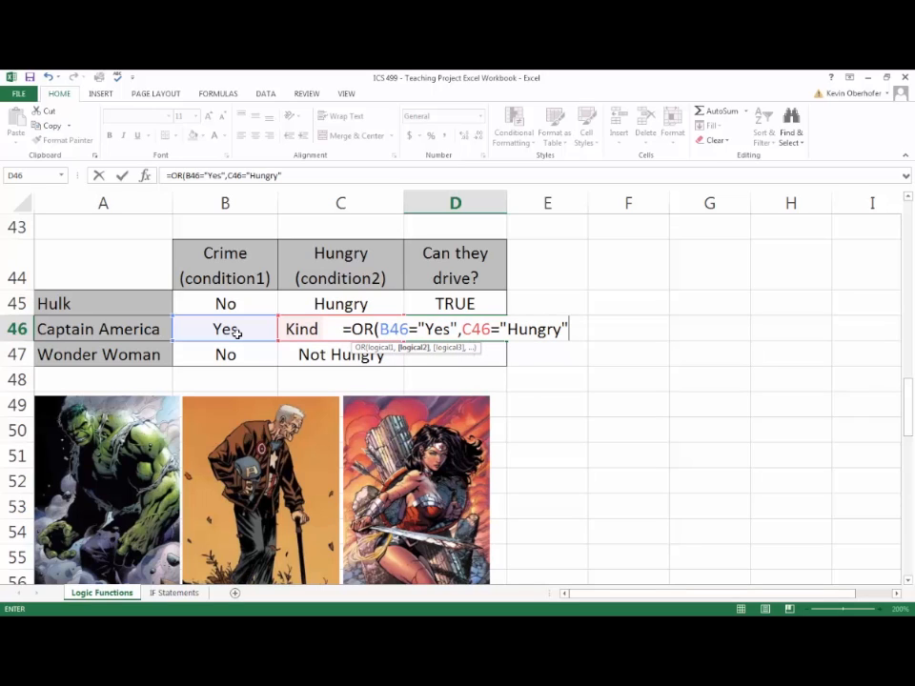
pyautogui.write(')')
pyautogui.press('Return')
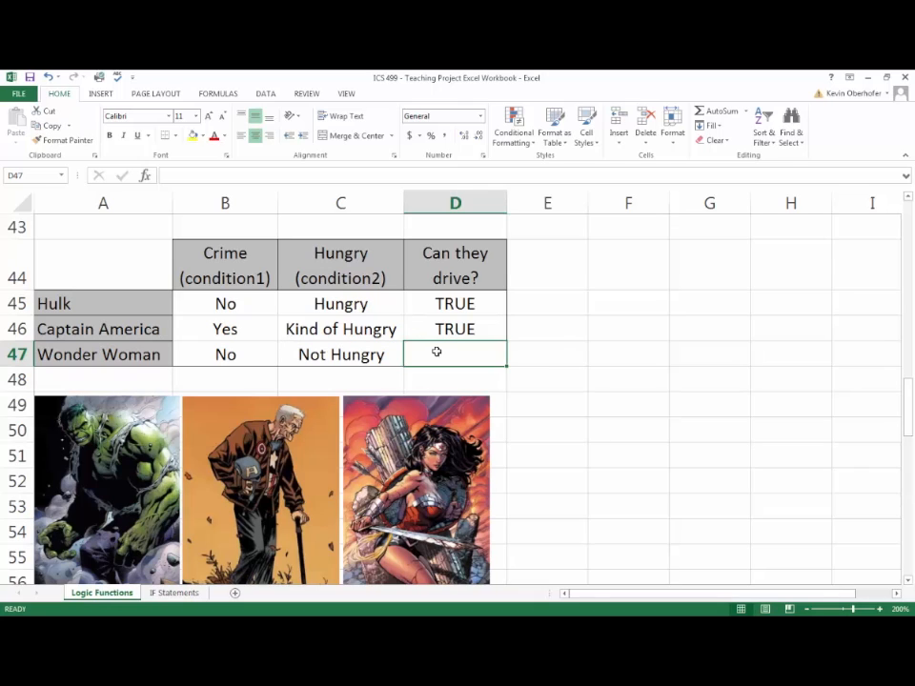
# - Start an OR formula for Wonder Woman in D47 with B47="Yes" as the first condition
pyautogui.click(336, 358)
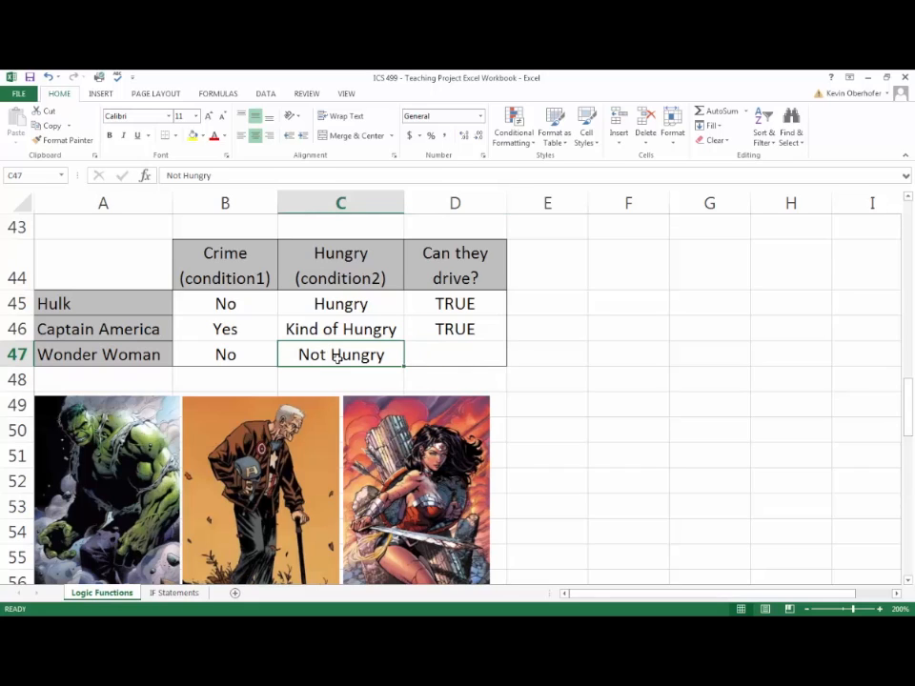
pyautogui.click(445, 358)
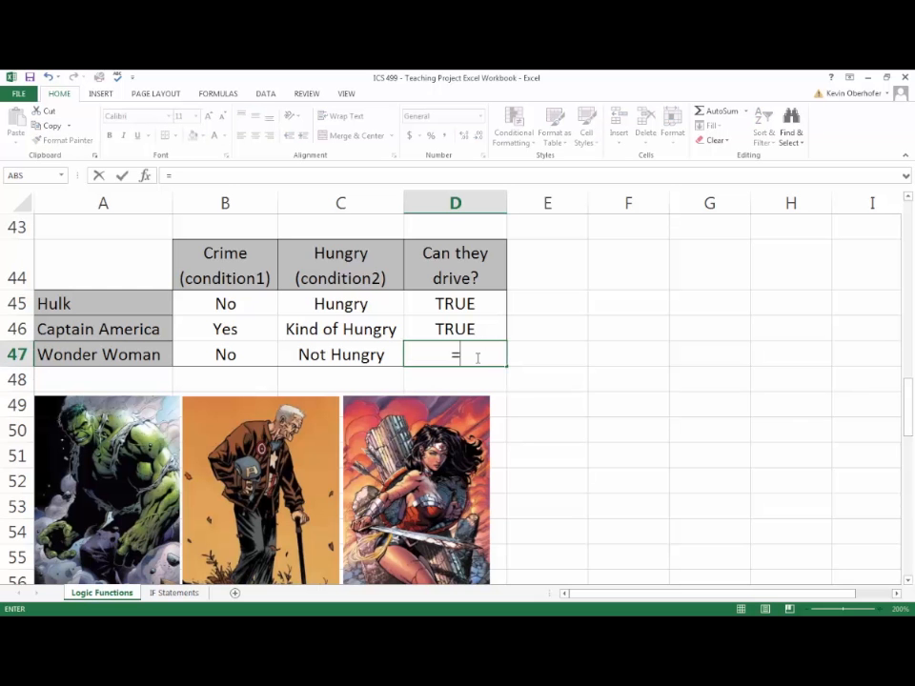
pyautogui.write('OR(')
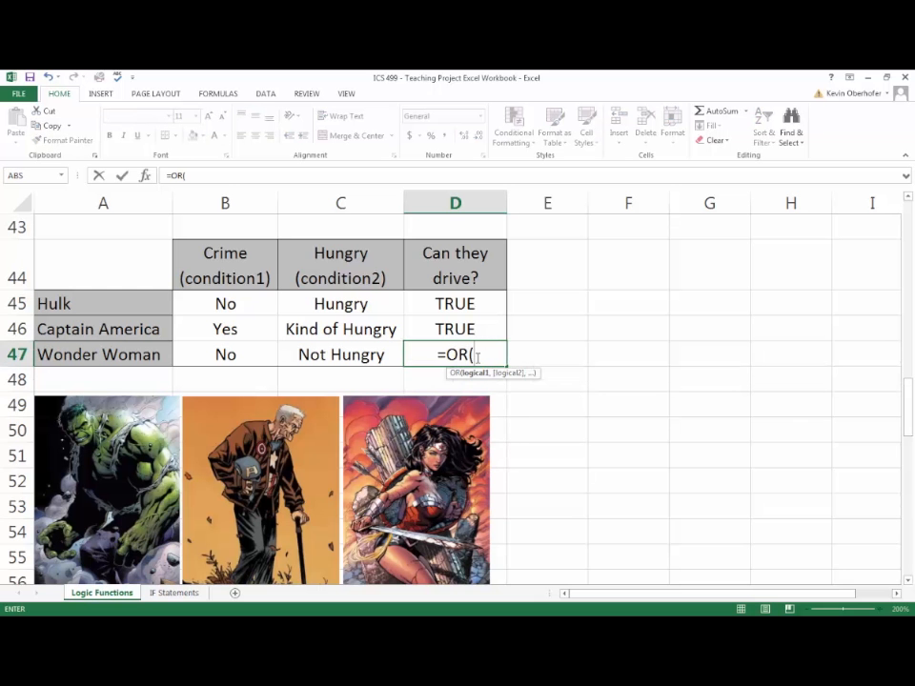
pyautogui.click(264, 353)
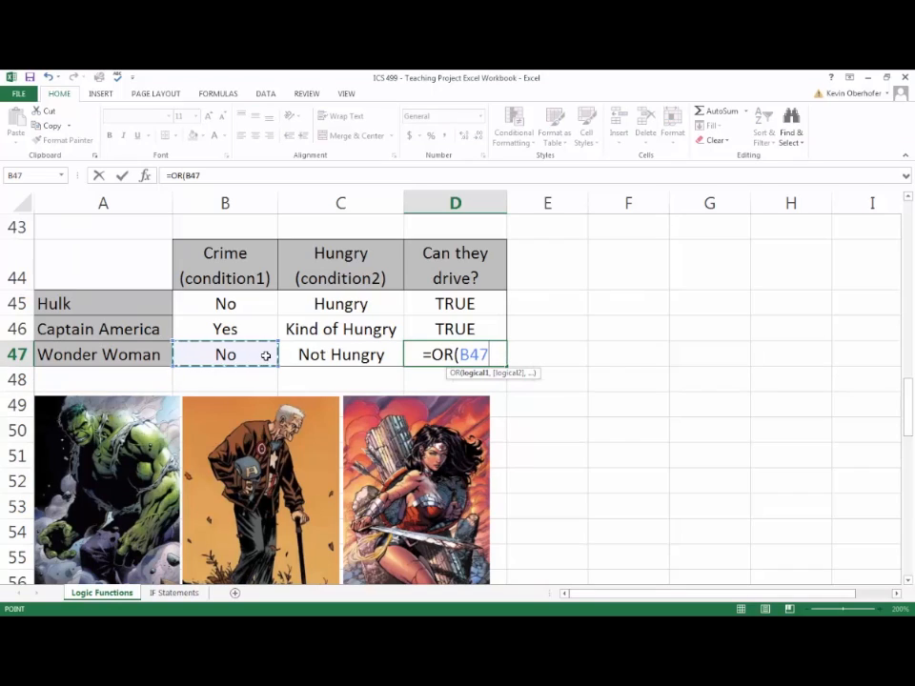
pyautogui.write('="ye')
pyautogui.press('BackSpace')
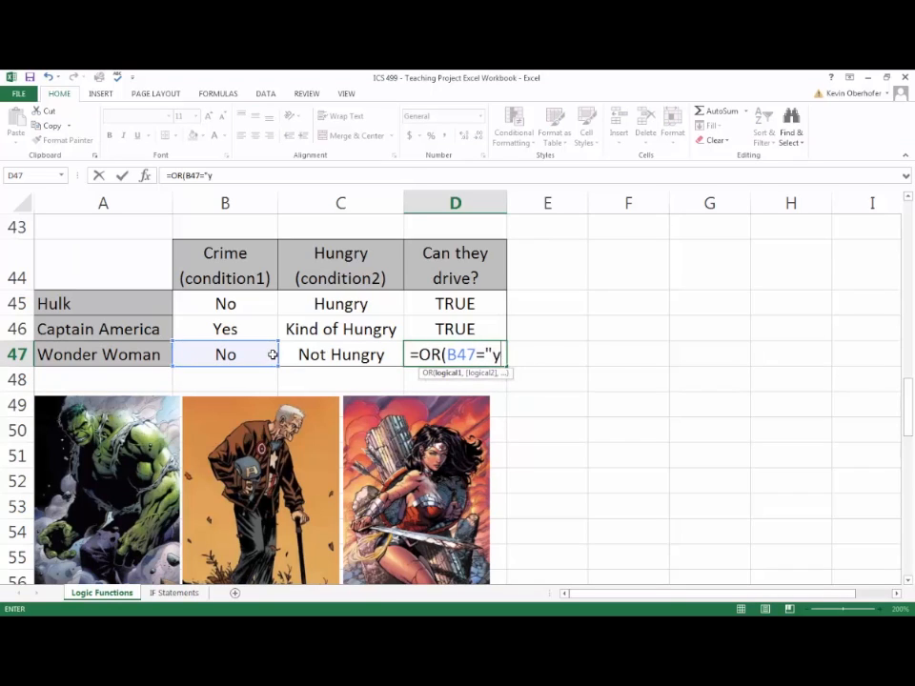
pyautogui.press('BackSpace')
pyautogui.write('Yes"')
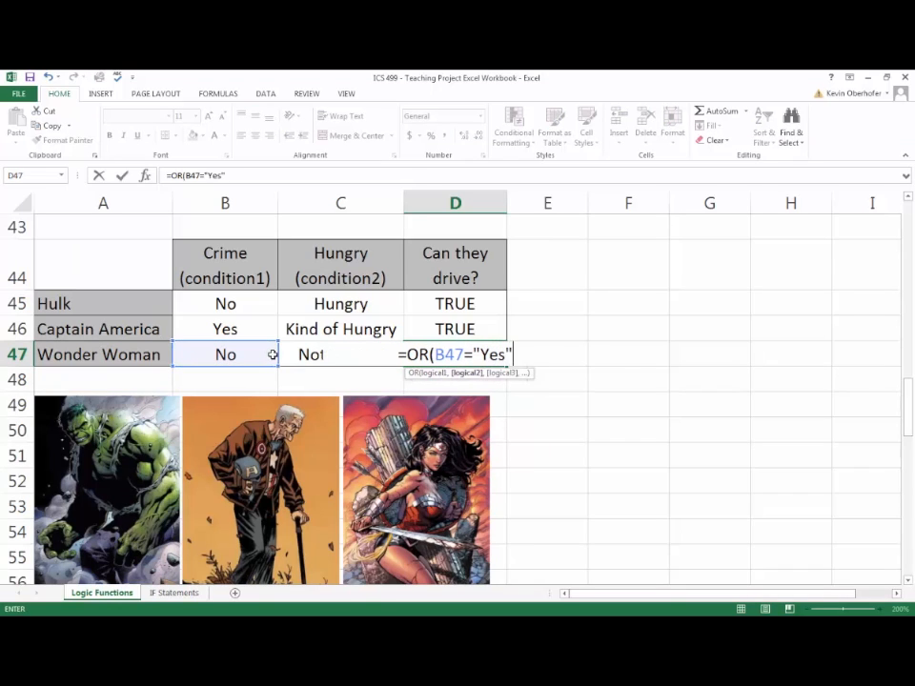
pyautogui.write(',C')
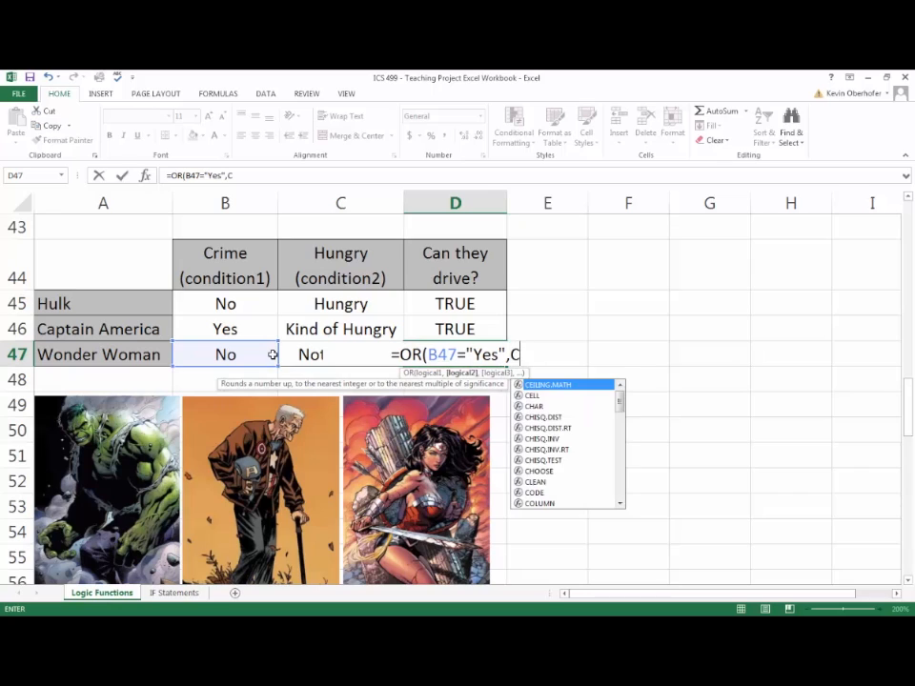
pyautogui.write('47')
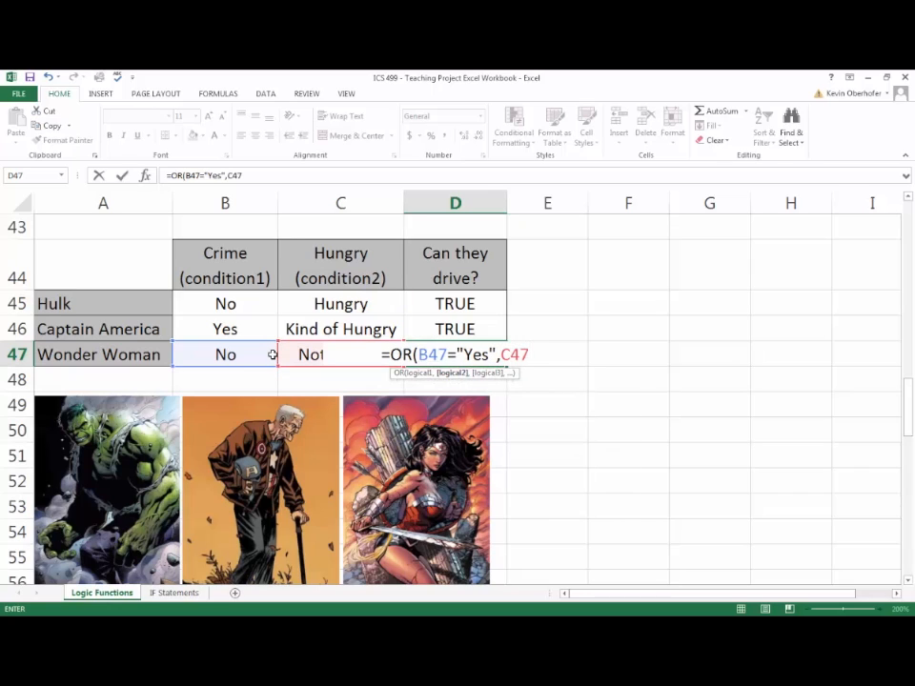
pyautogui.write('="hun')
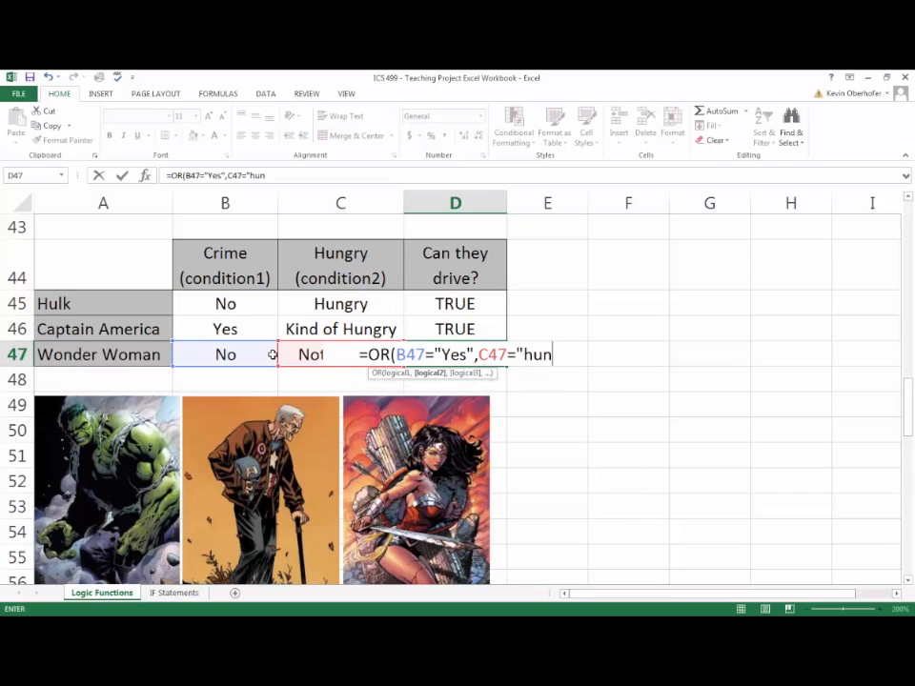
# - Add C47="Hungry" as the second condition and complete the OR formula in D47
pyautogui.press('BackSpace')
pyautogui.press('BackSpace')
pyautogui.press('BackSpace')
pyautogui.write('Hungr')
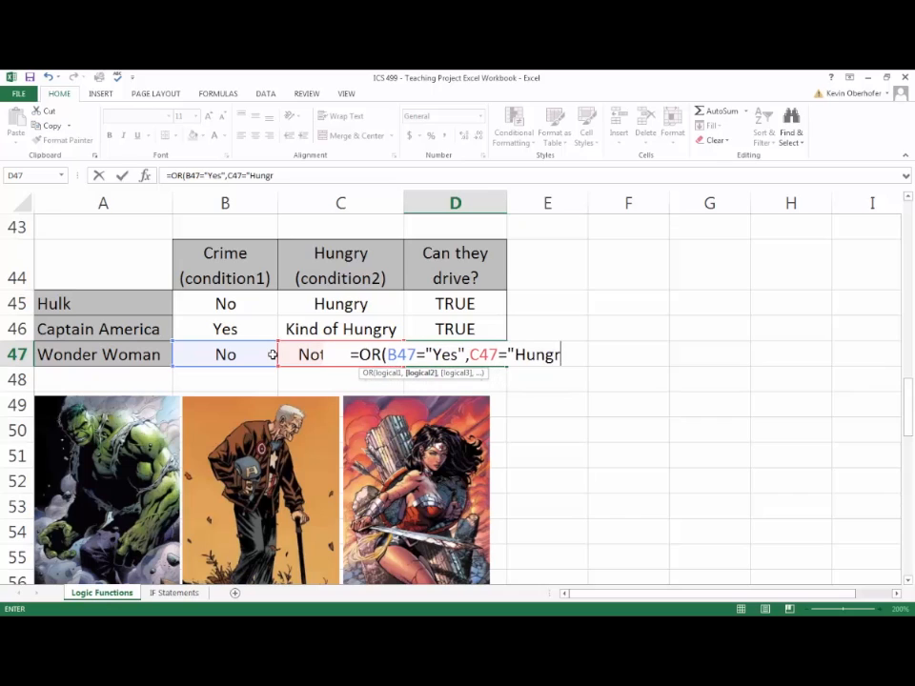
pyautogui.write('y")')
pyautogui.press('Return')
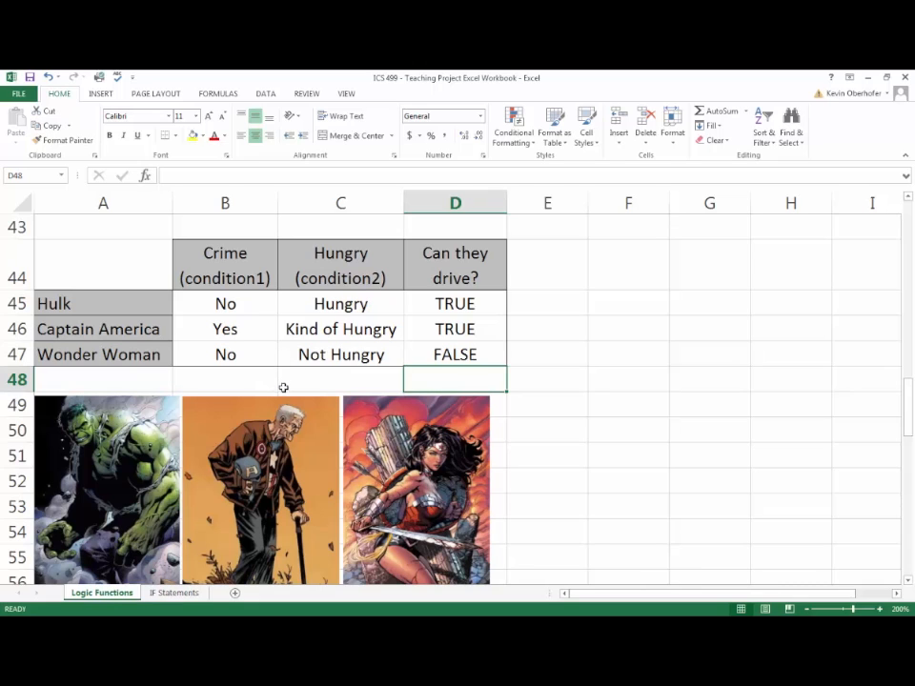
# - Open the IF Statements sheet and examine the IF syntax's condition, value if true and value if false, plus the Fight Crime example
pyautogui.scroll(-1, 284, 386)
pyautogui.scroll(-1, 286, 391)
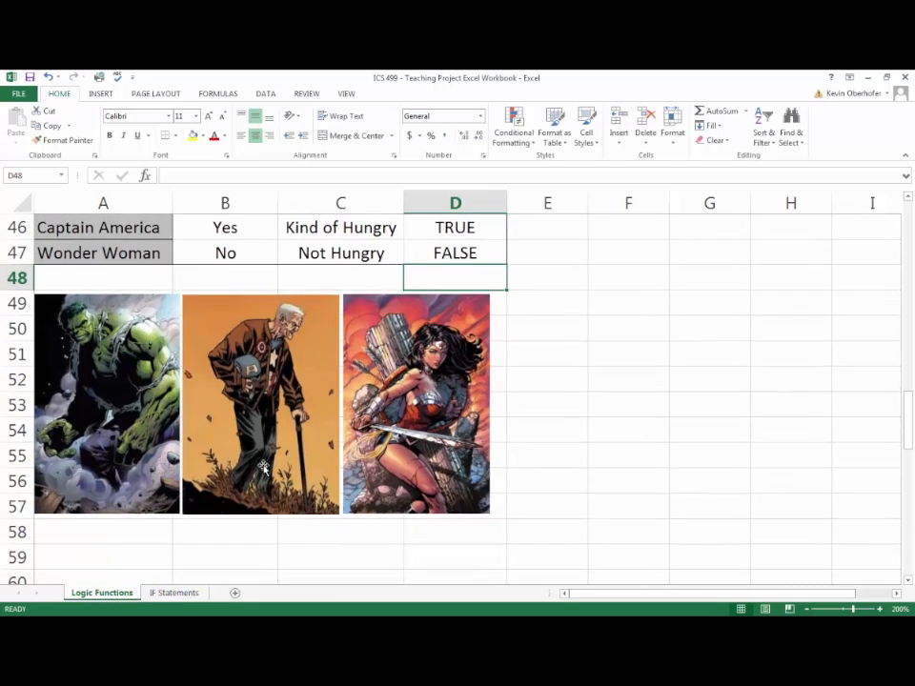
pyautogui.click(174, 592)
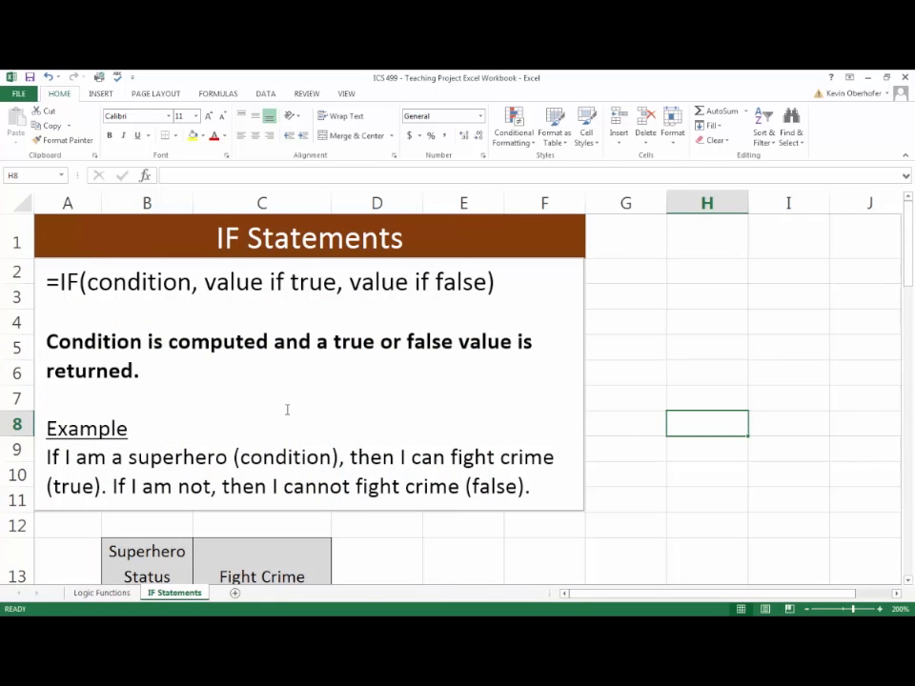
pyautogui.scroll(-2, 289, 408)
pyautogui.scroll(2, 291, 408)
pyautogui.moveTo(87, 284); pyautogui.dragTo(191, 283)
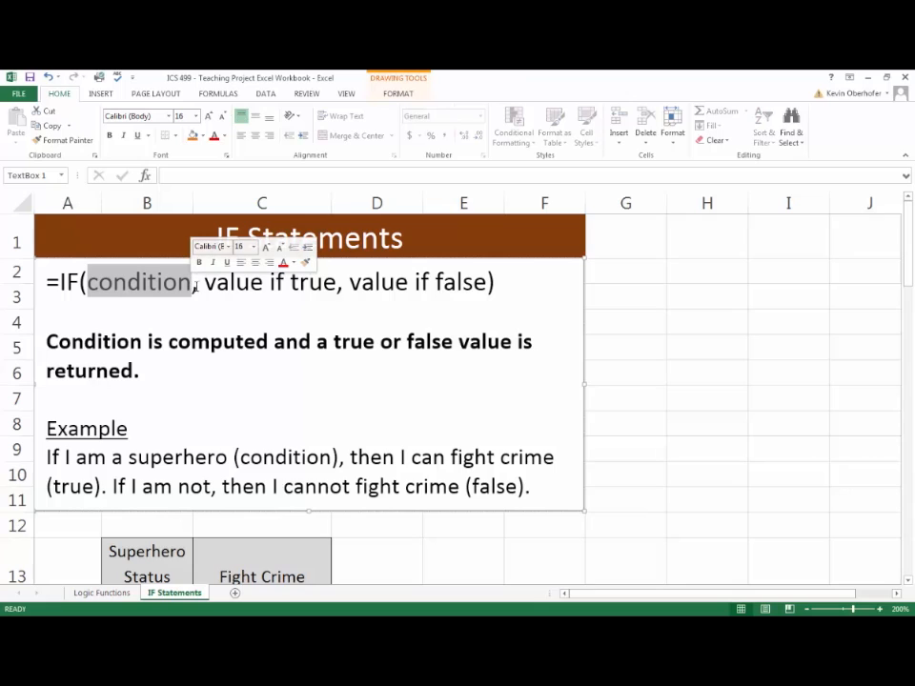
pyautogui.moveTo(205, 284); pyautogui.dragTo(329, 283)
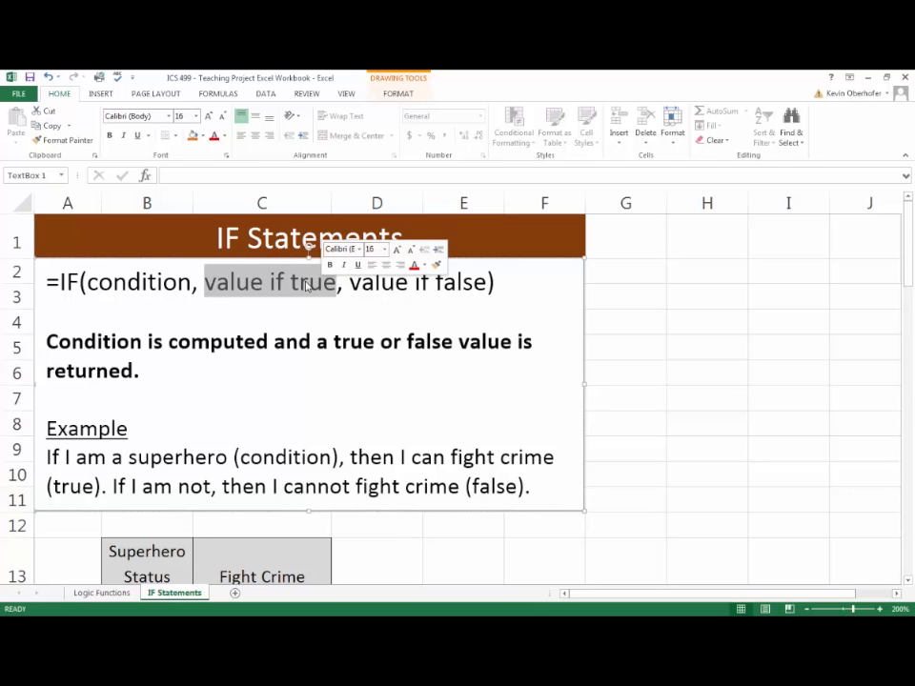
pyautogui.moveTo(348, 282); pyautogui.dragTo(488, 282)
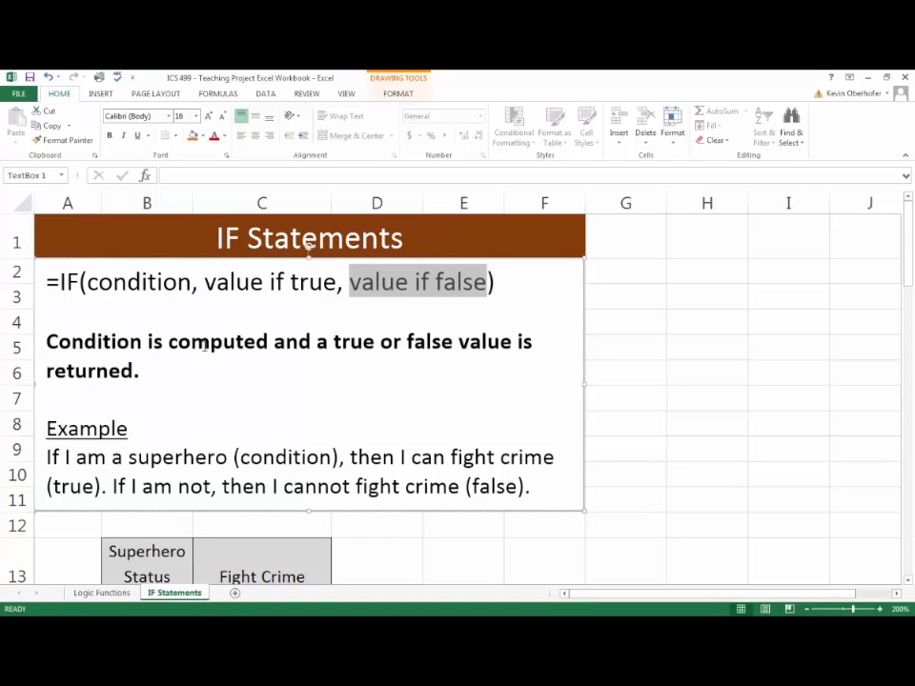
pyautogui.click(200, 371)
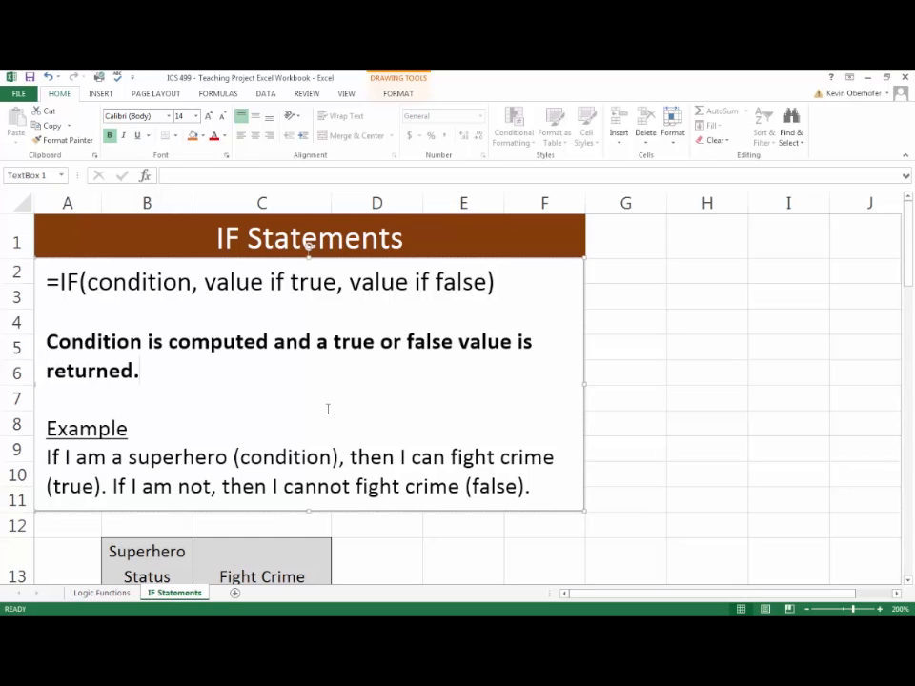
pyautogui.scroll(-2, 328, 409)
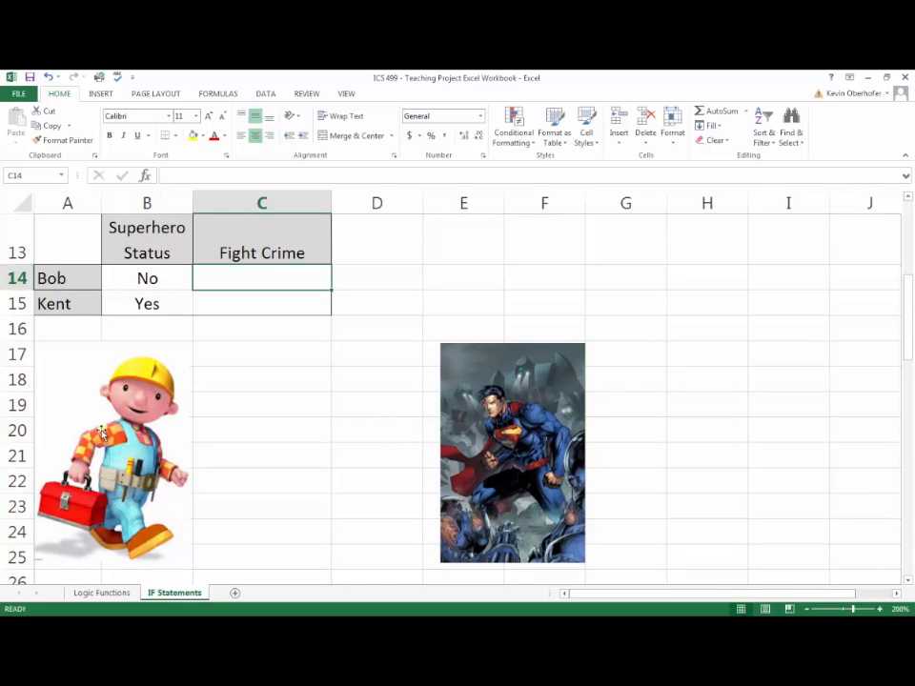
pyautogui.click(508, 444)
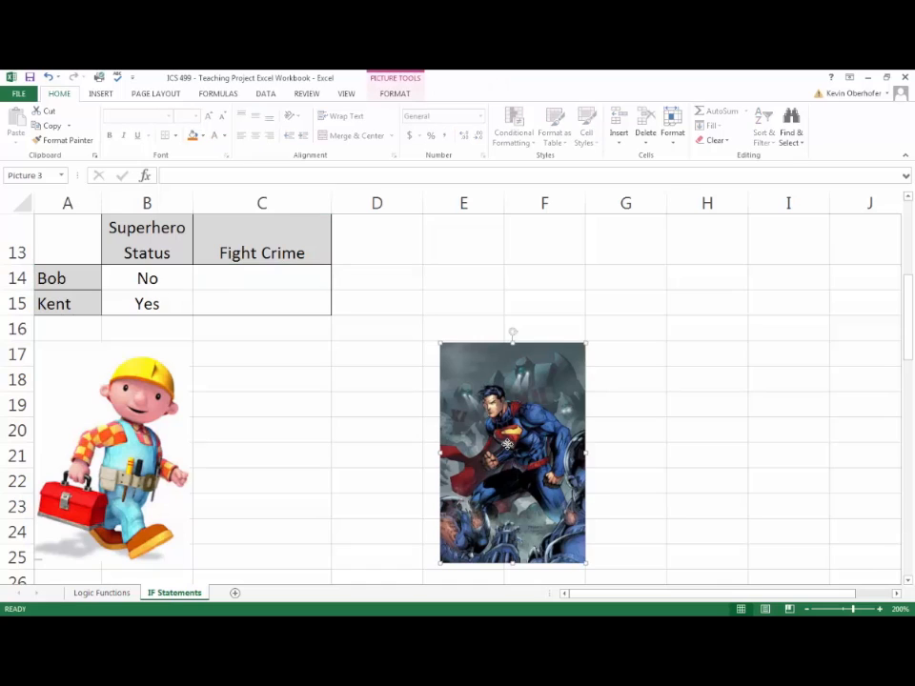
# - Start an IF formula in the first Fight Crime cell, C14, with B14="Yes" as the condition
pyautogui.click(253, 282)
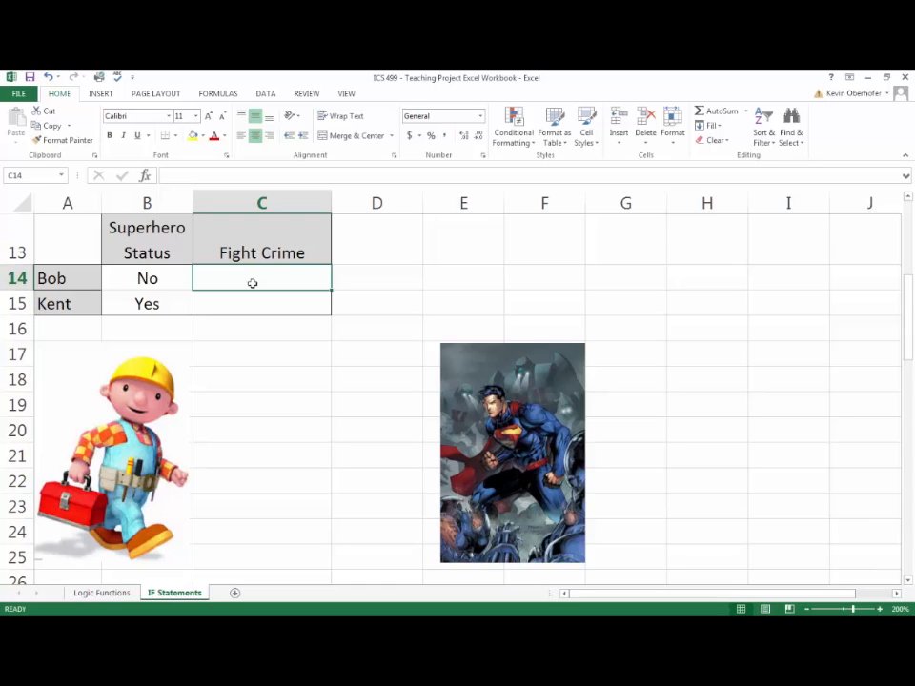
pyautogui.write('=IF')
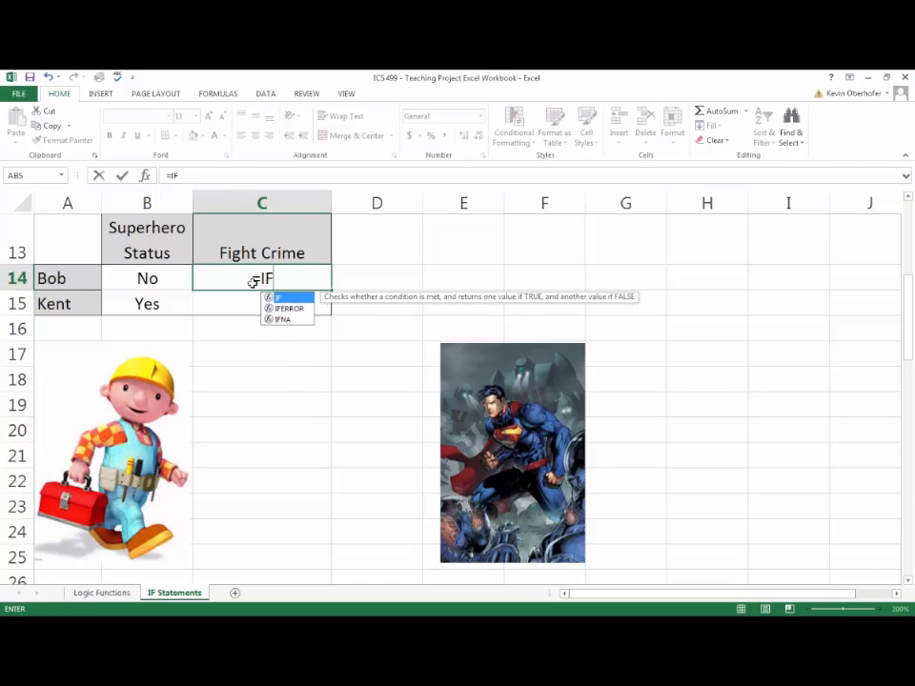
pyautogui.write('(')
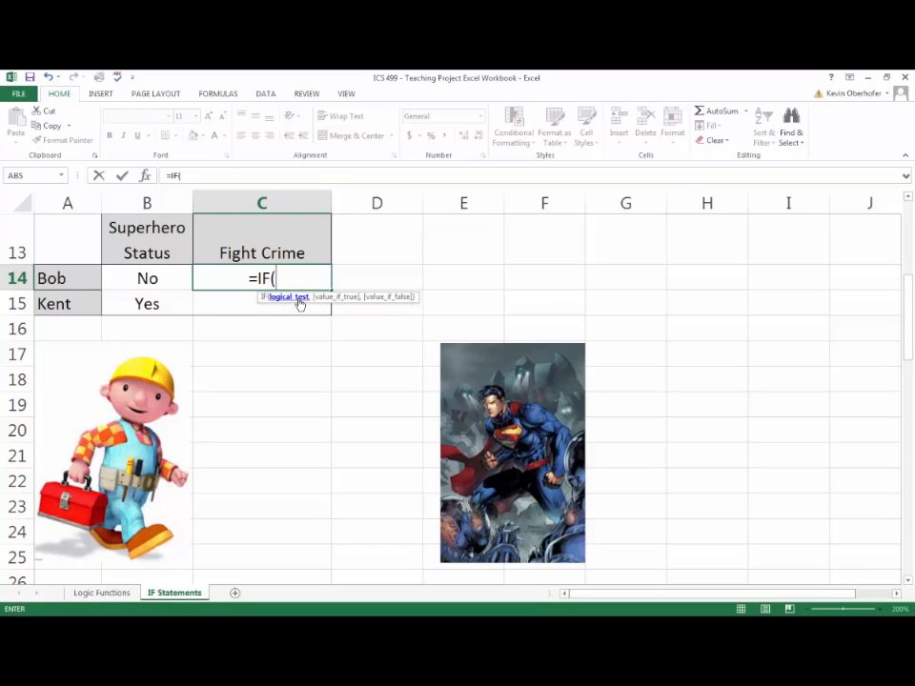
pyautogui.click(169, 279)
pyautogui.write('=')
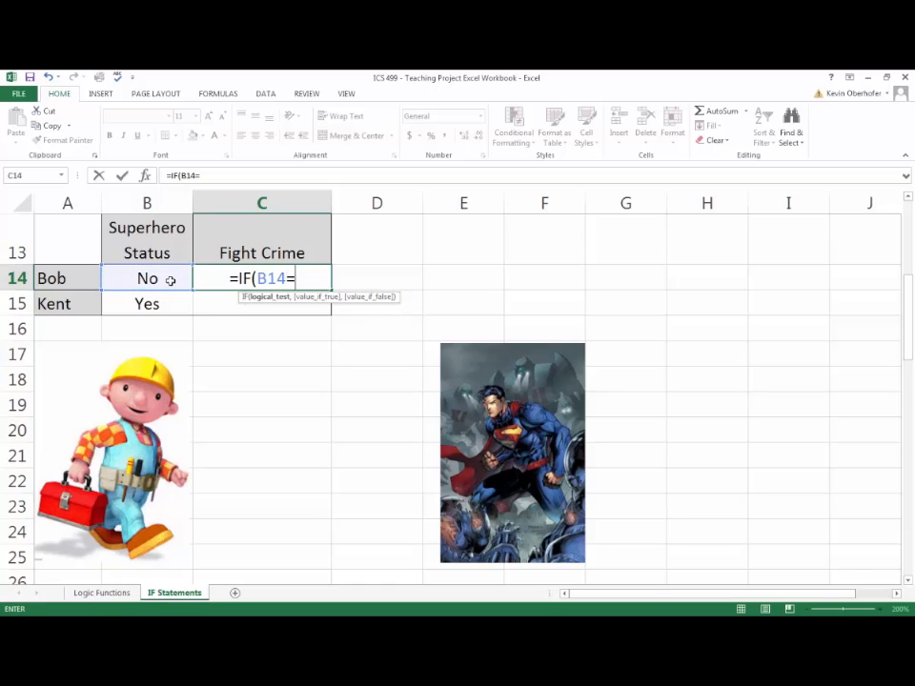
pyautogui.write('"Yes"')
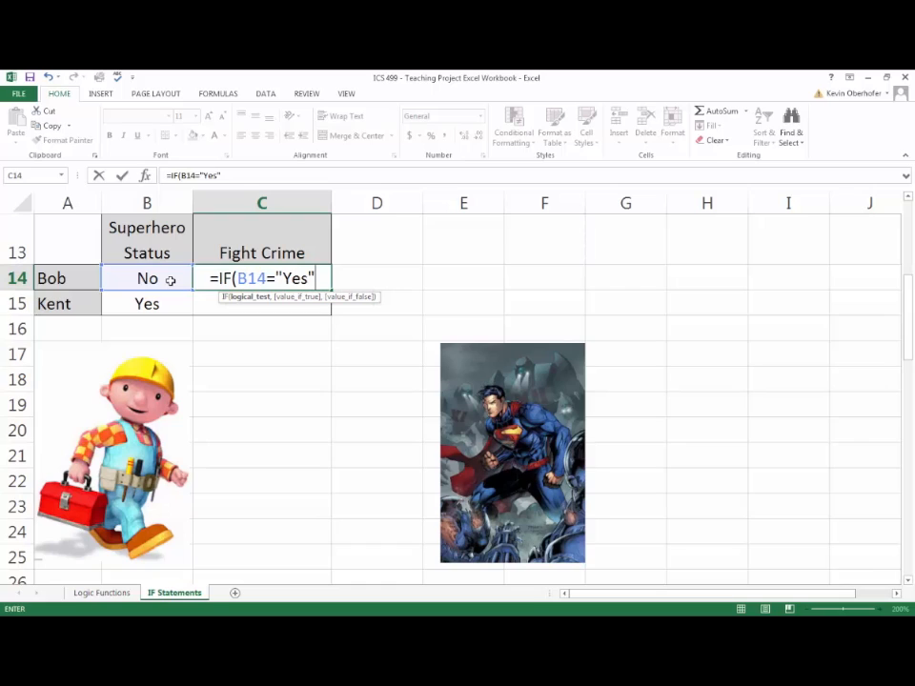
pyautogui.write(',')
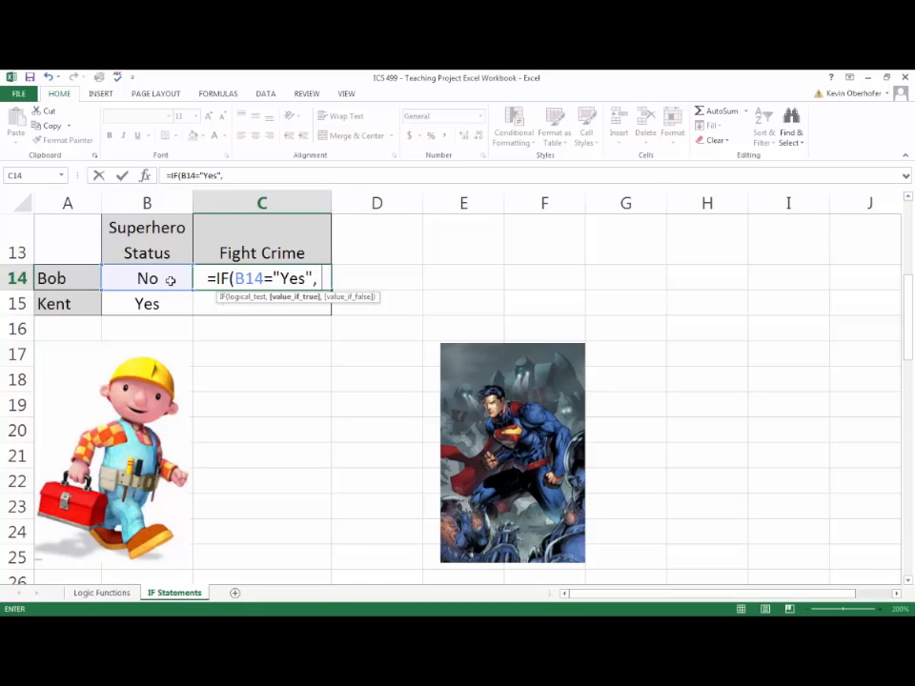
# - Add "Yes" as the value if true and "No" as the value if false, completing the IF formula in C14
pyautogui.write('"Yes')
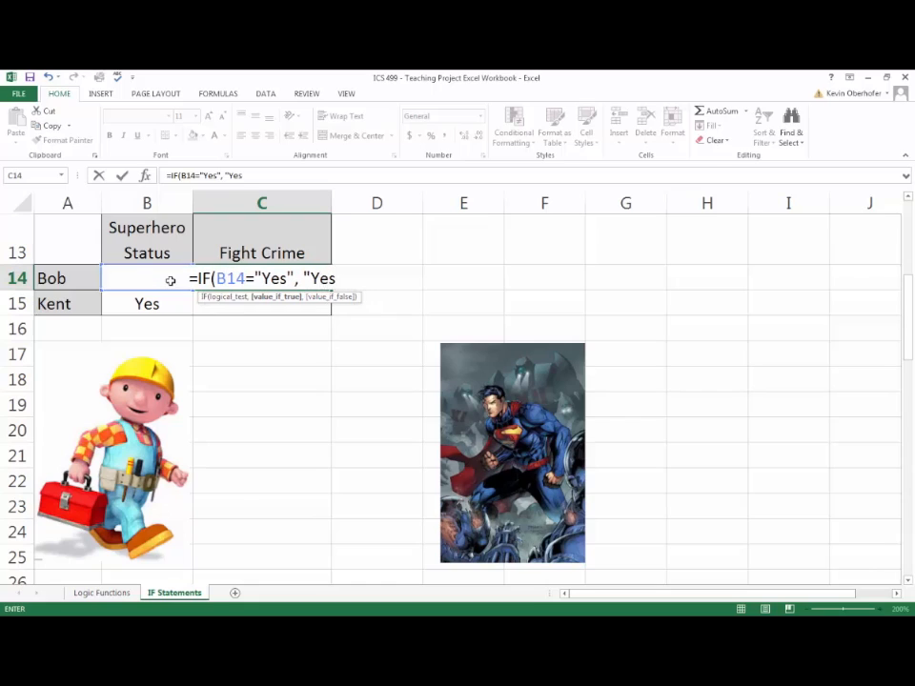
pyautogui.write(',')
pyautogui.press('BackSpace')
pyautogui.write('"')
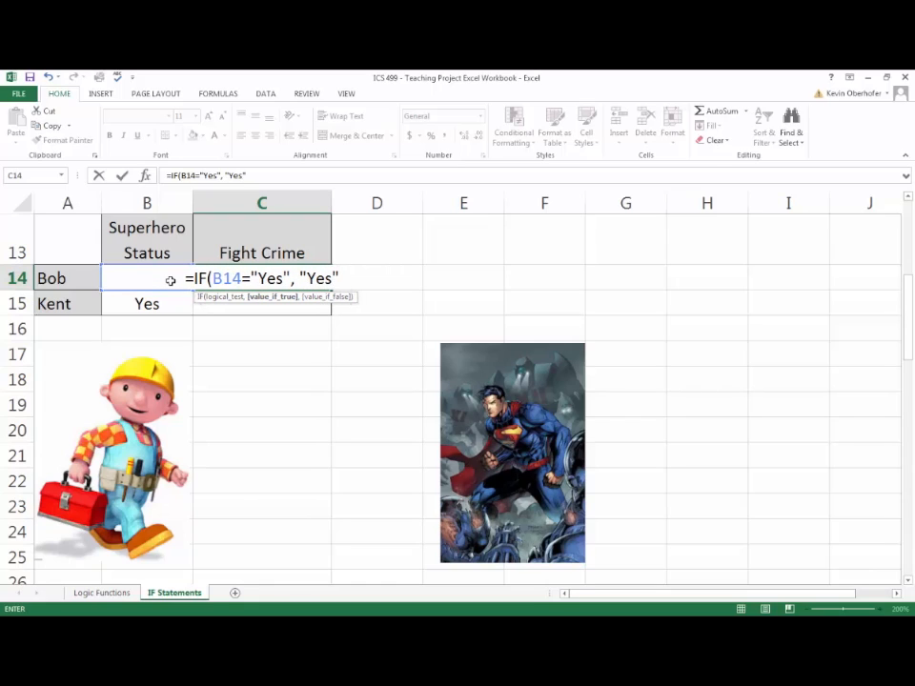
pyautogui.write(',')
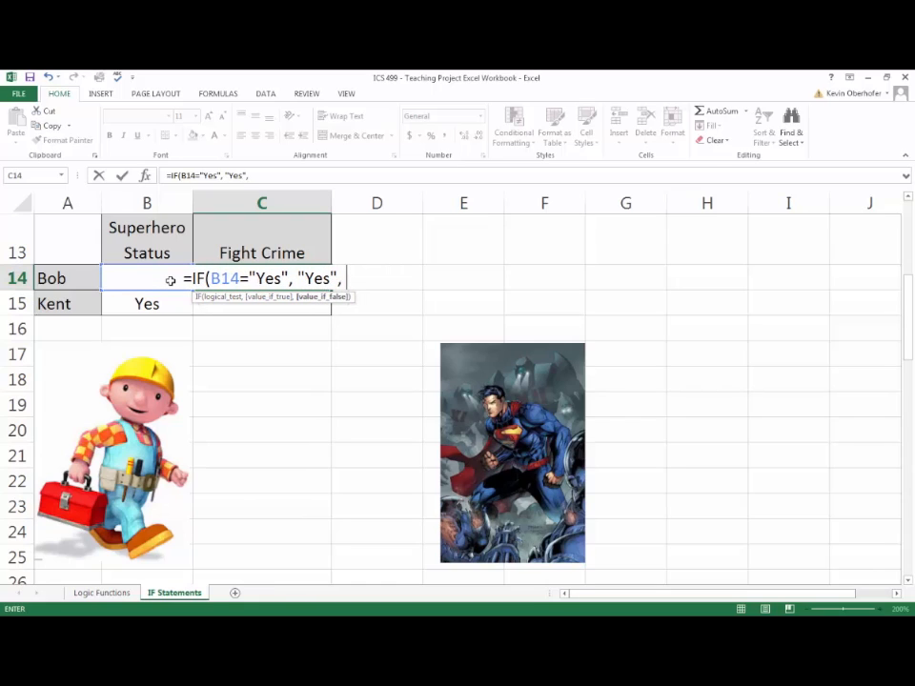
pyautogui.write(' "No')
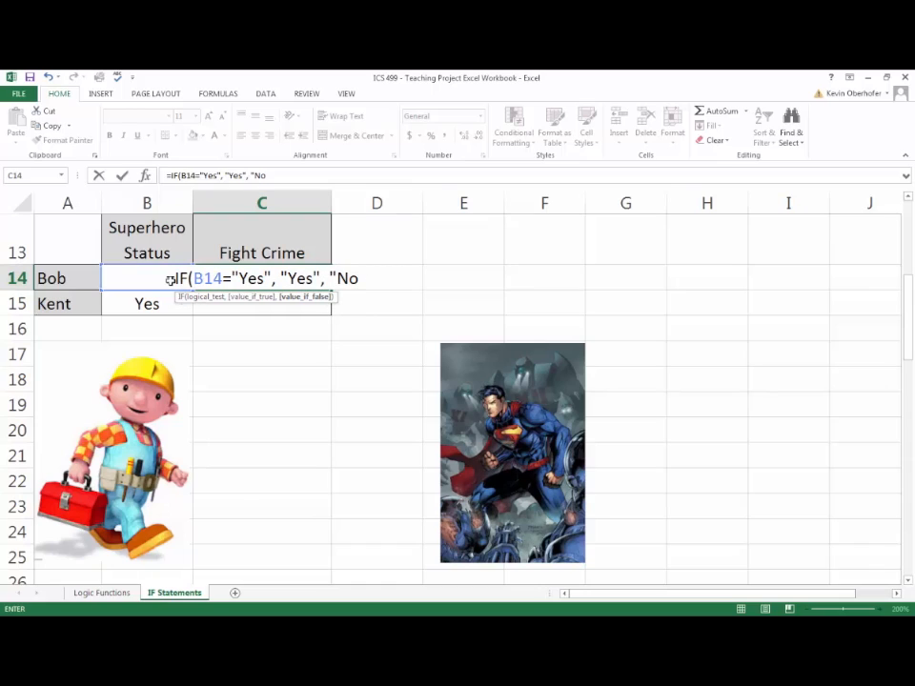
pyautogui.write('"')
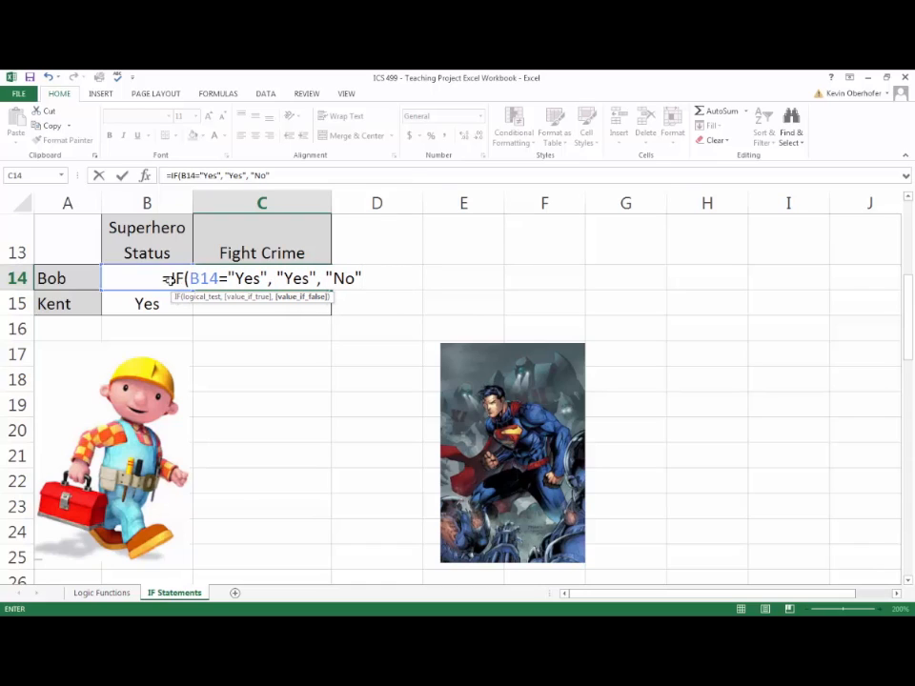
pyautogui.write(')')
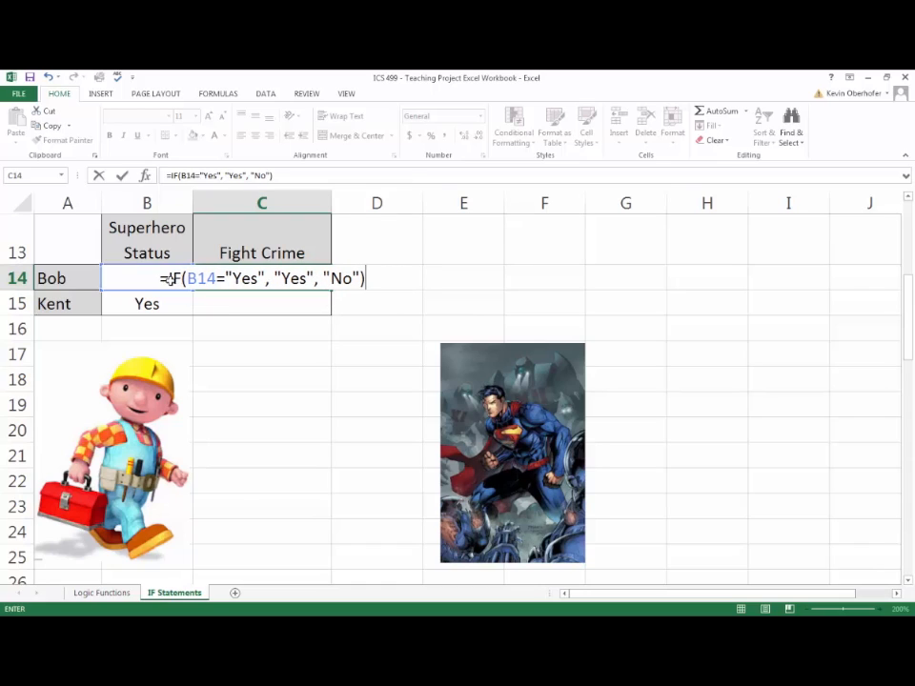
pyautogui.press('Return')
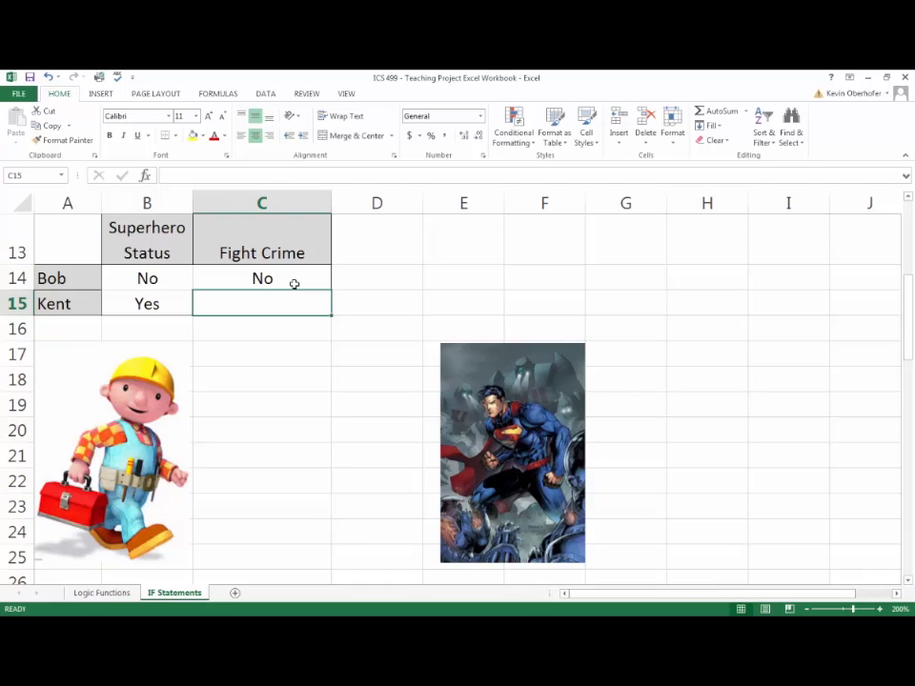
# - Review the IF formula in C14 without changing it
pyautogui.click(295, 284)
pyautogui.doubleClick(301, 283)
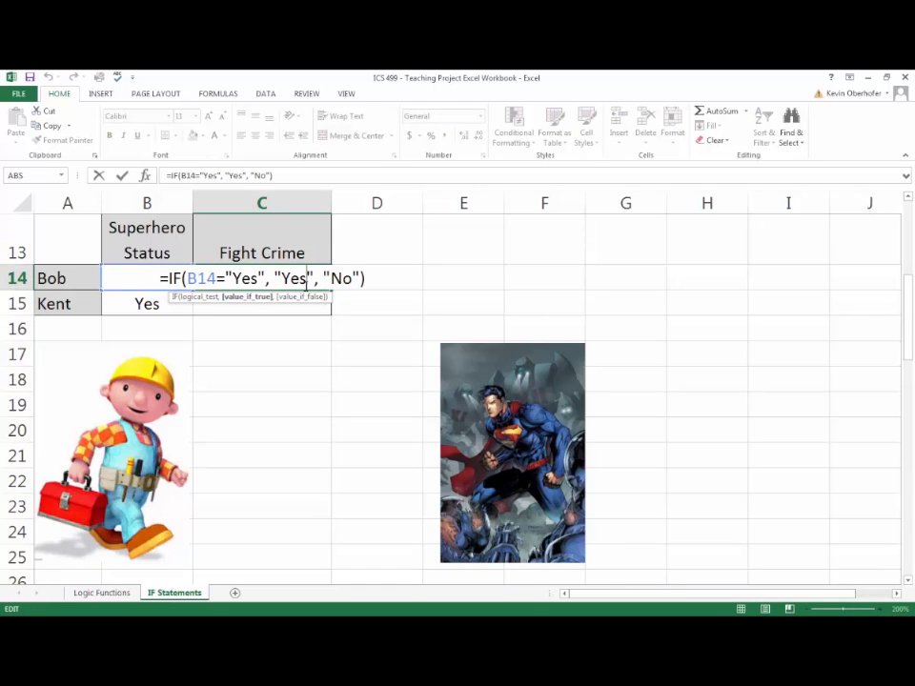
pyautogui.press('Return')
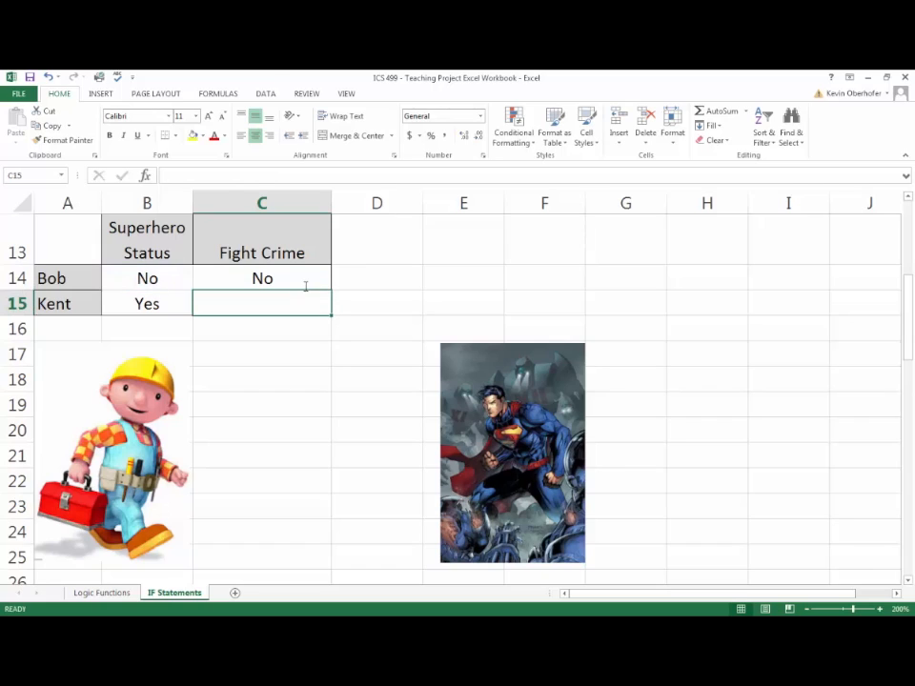
pyautogui.click(305, 286)
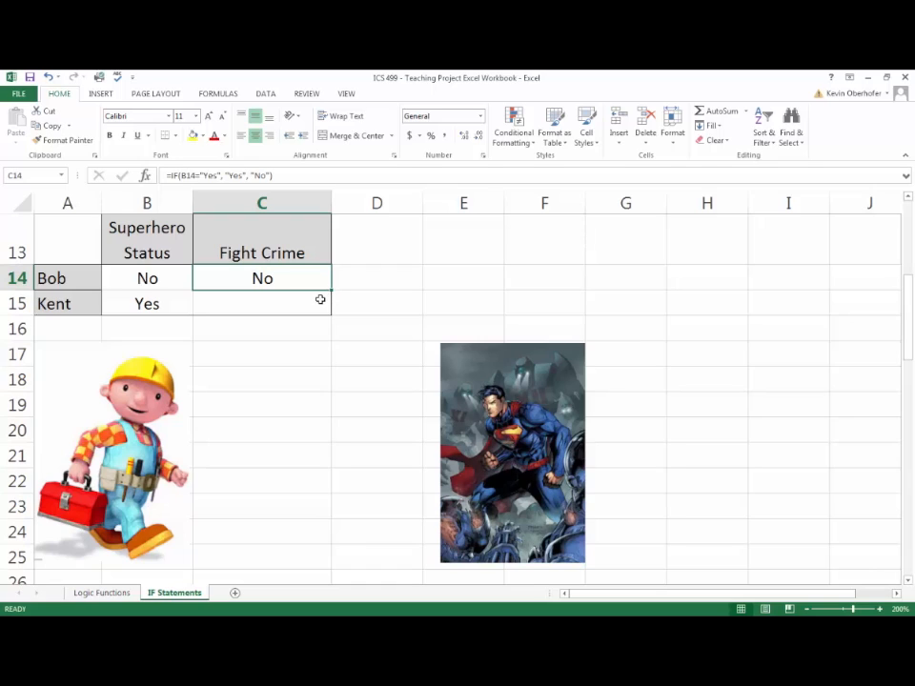
# - Fill the Fight Crime IF formula from C14 down to C15 and check the copied formula's reference to B15
pyautogui.moveTo(330, 290); pyautogui.dragTo(331, 317)
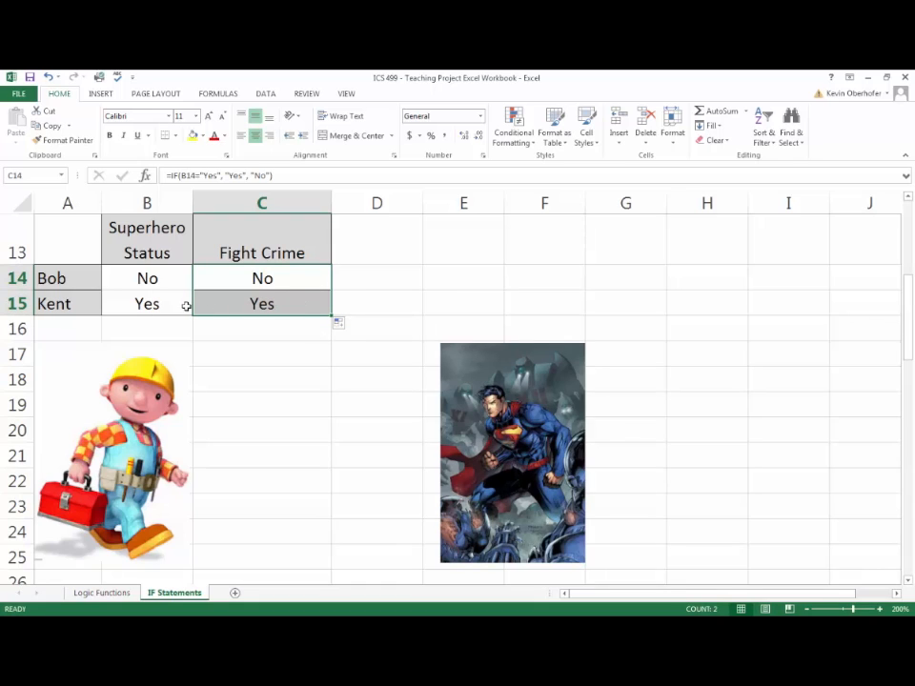
pyautogui.doubleClick(291, 303)
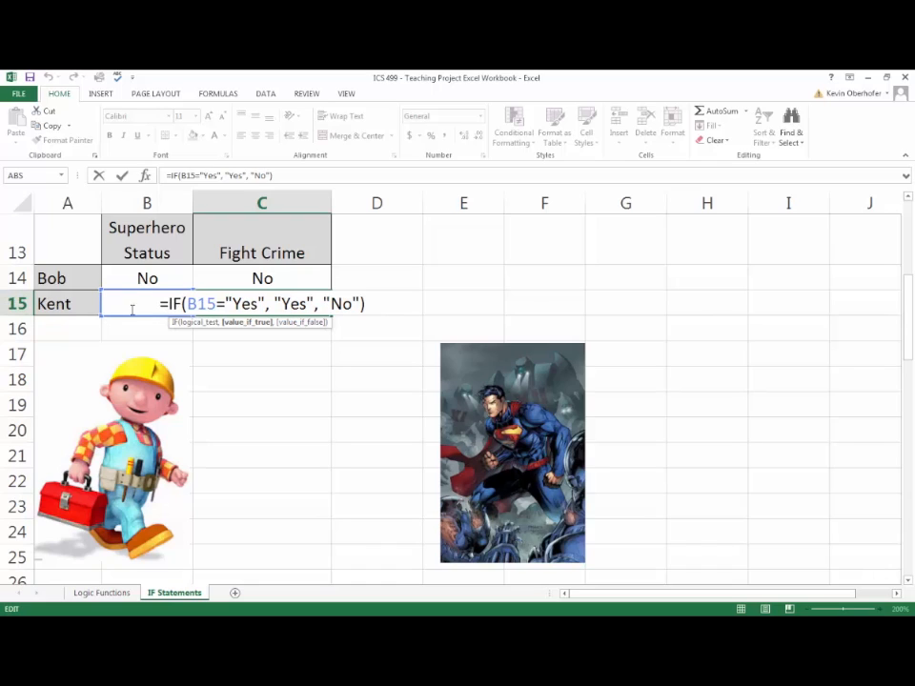
pyautogui.moveTo(216, 304); pyautogui.dragTo(189, 304)
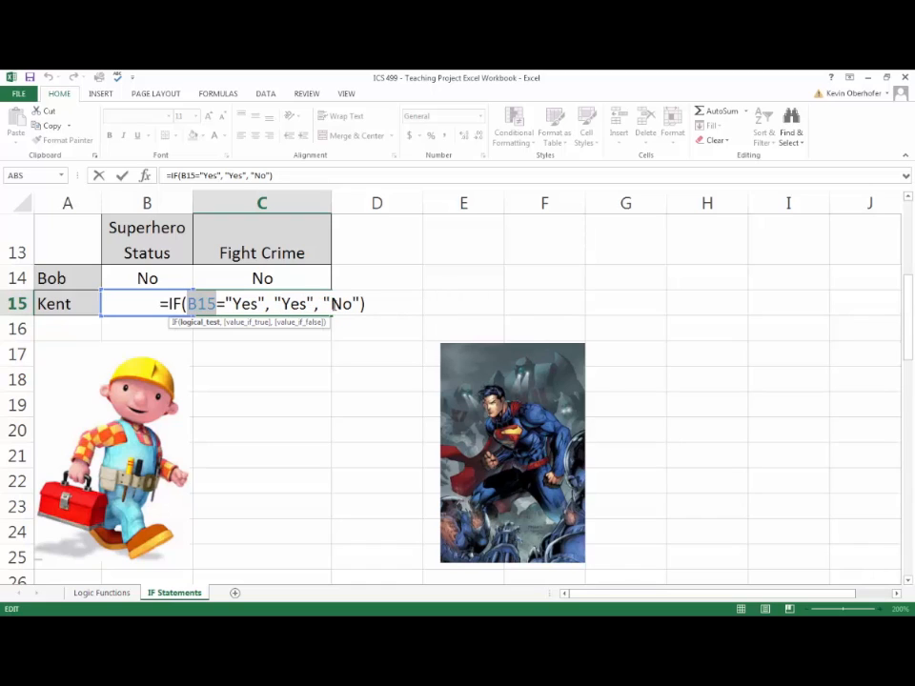
pyautogui.press('Return')
# - Examine the second example's superhero, villain and neither rules and its Identity and Crime Status table
pyautogui.scroll(-1, 342, 377)
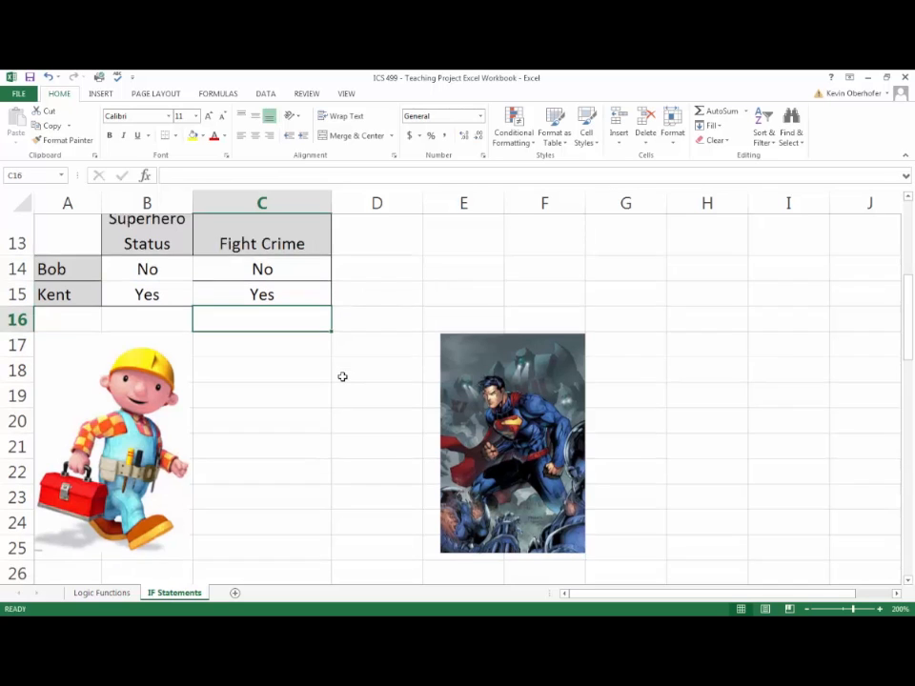
pyautogui.scroll(-5, 342, 376)
pyautogui.scroll(2, 345, 375)
pyautogui.scroll(-1, 347, 378)
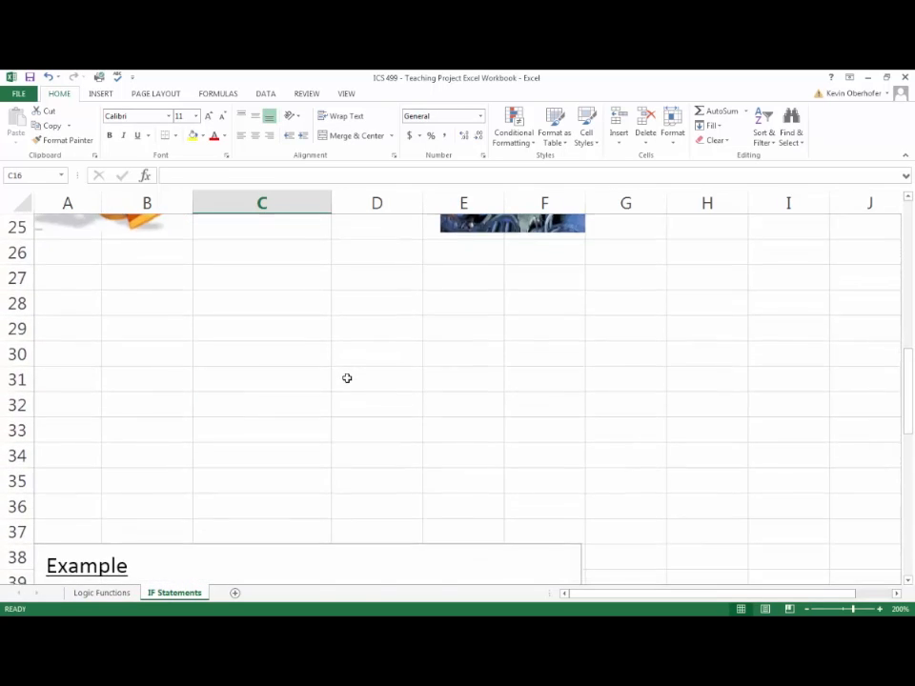
pyautogui.scroll(-2, 347, 378)
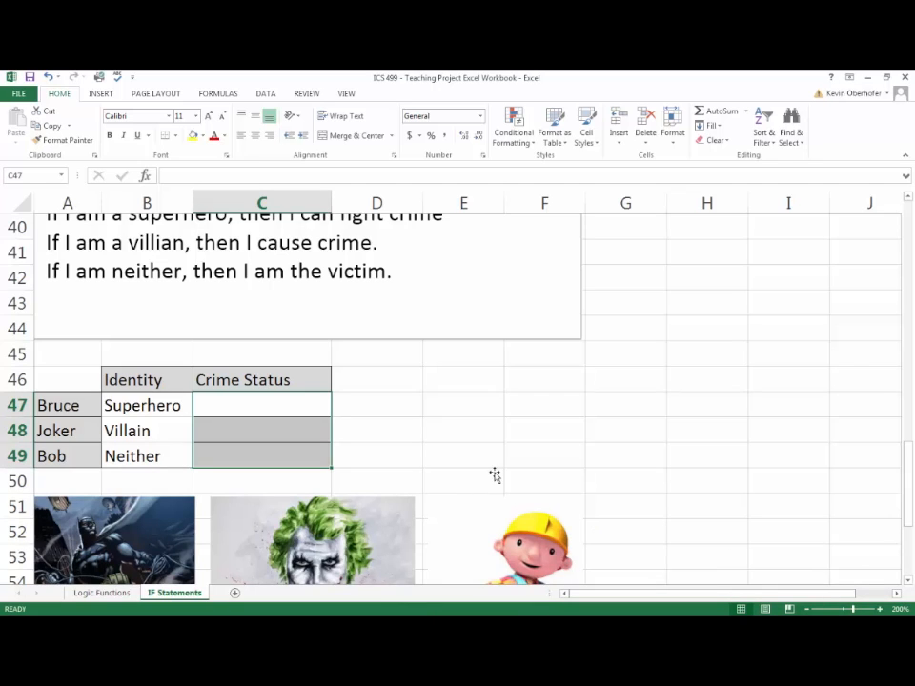
pyautogui.scroll(-1, 494, 475)
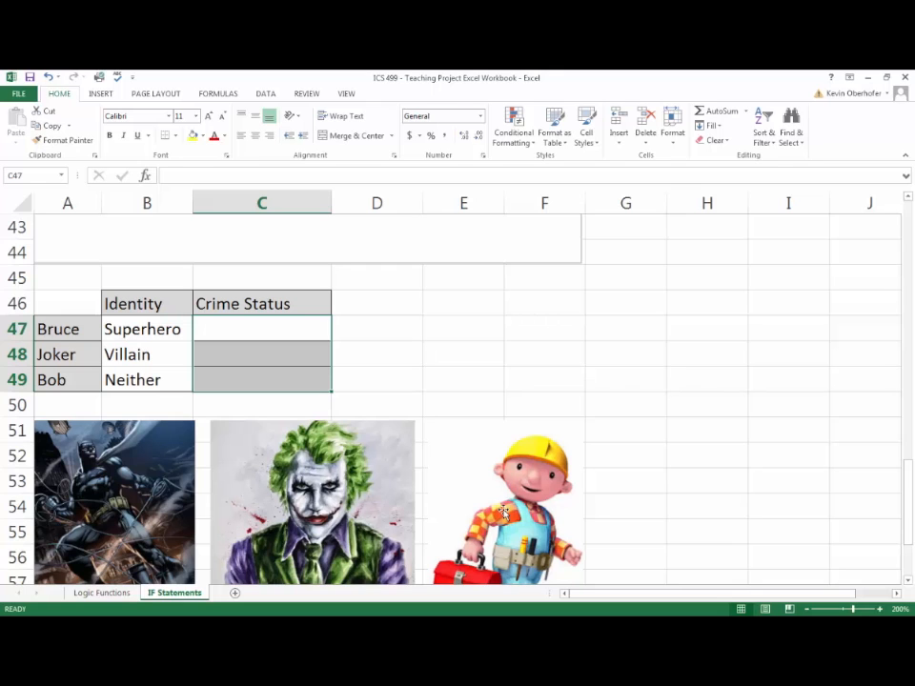
pyautogui.scroll(-1, 502, 512)
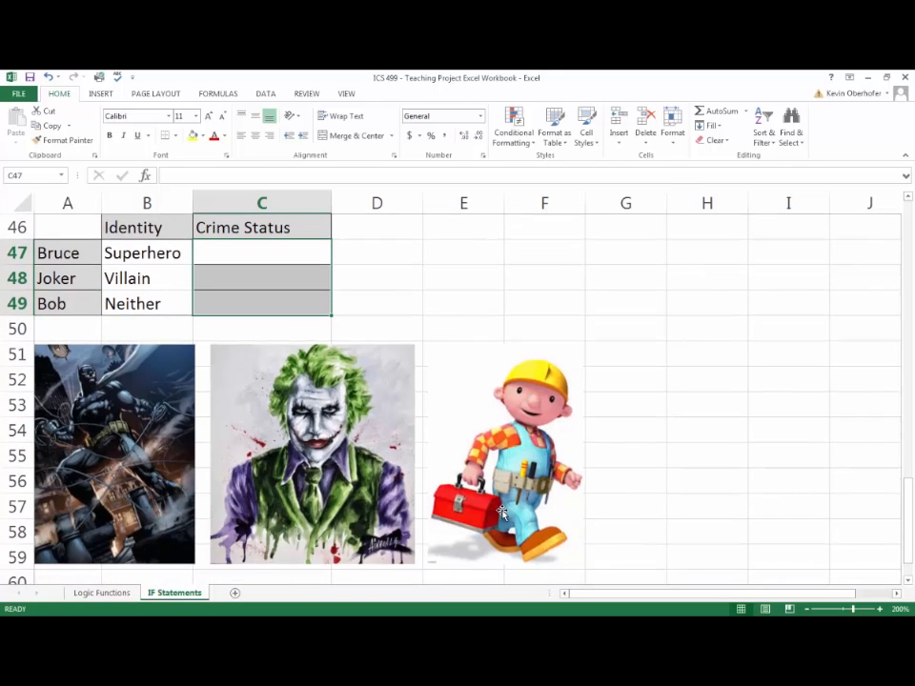
pyautogui.scroll(1, 502, 512)
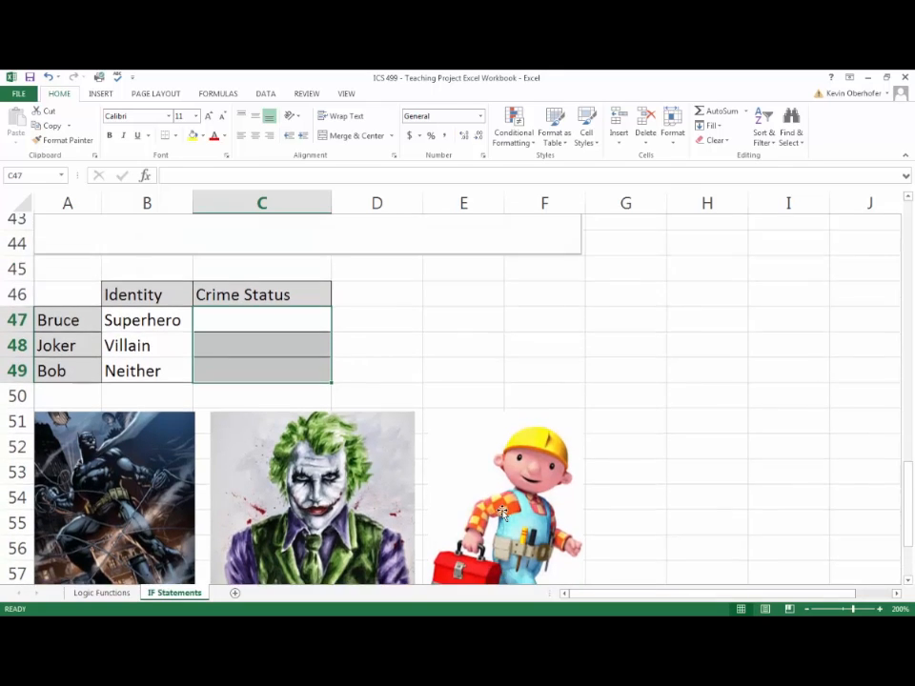
pyautogui.scroll(-1, 502, 512)
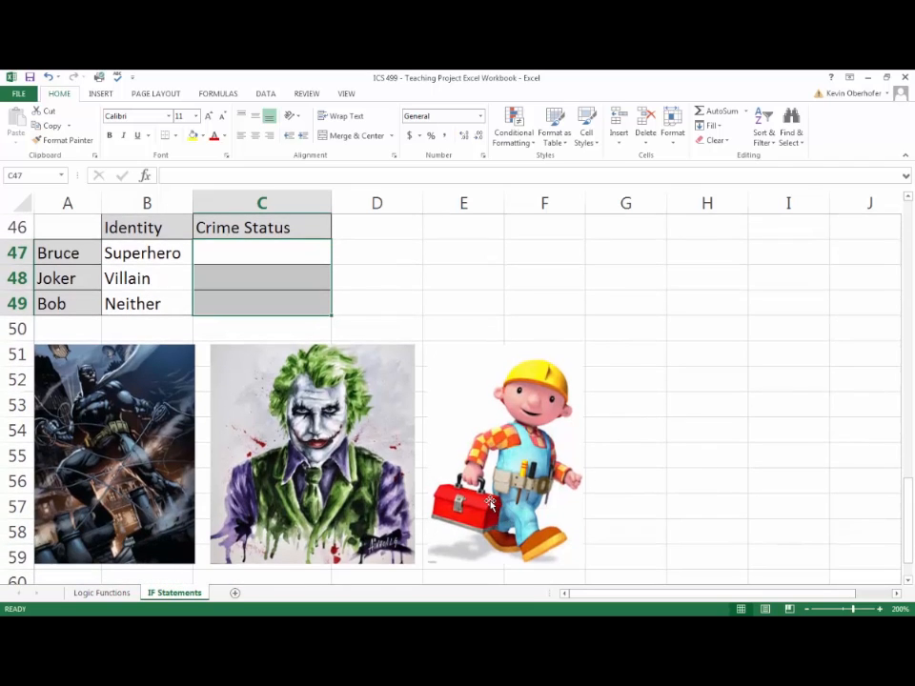
# - Start an IF formula in the first Crime Status cell, C47, with B47="Superhero" as the condition
pyautogui.click(278, 259)
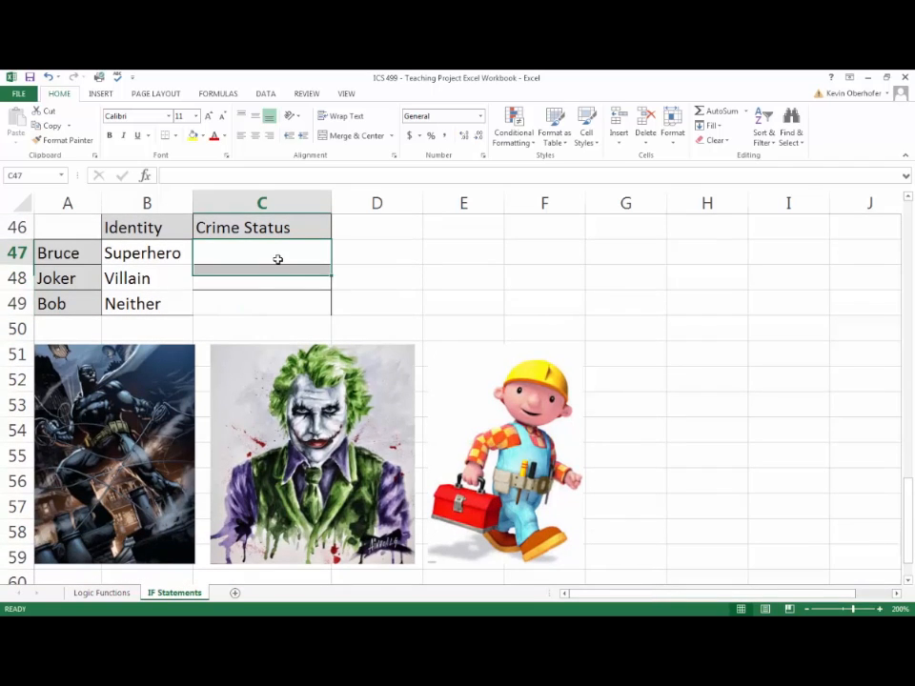
pyautogui.doubleClick(278, 259)
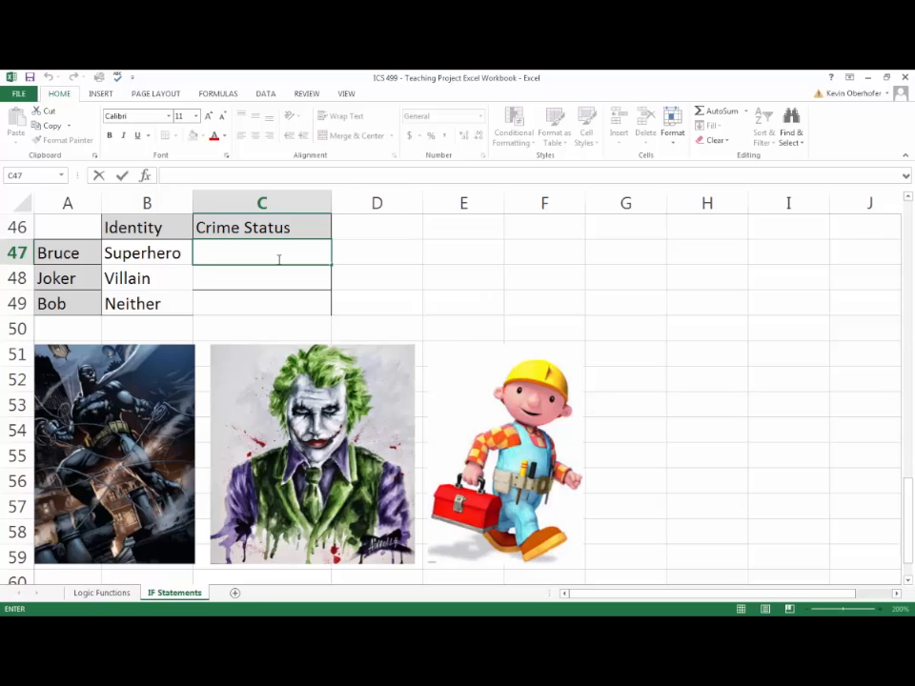
pyautogui.write('=IF')
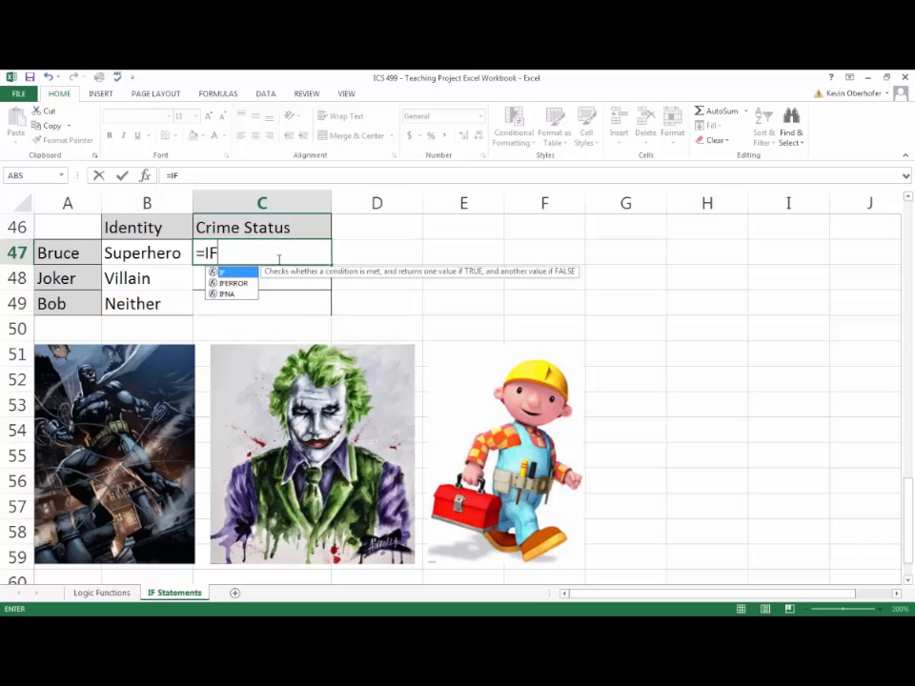
pyautogui.write('(')
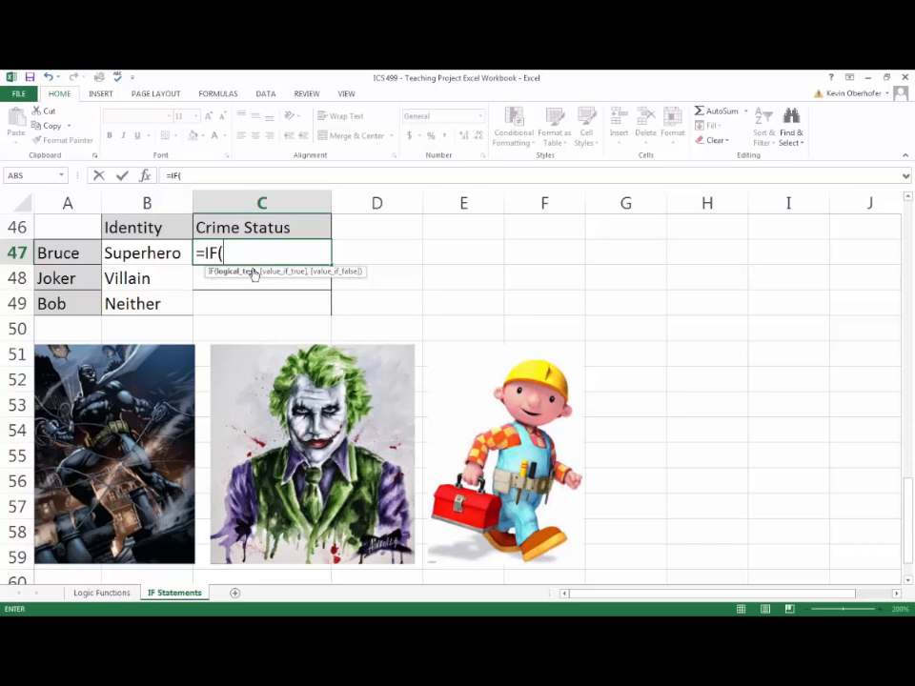
pyautogui.click(157, 255)
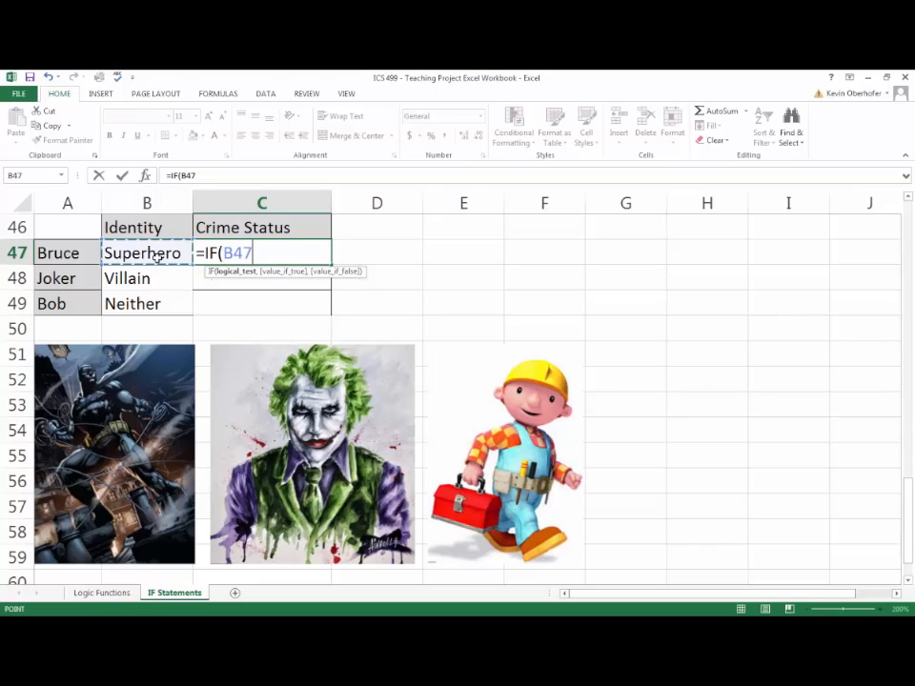
pyautogui.write('=')
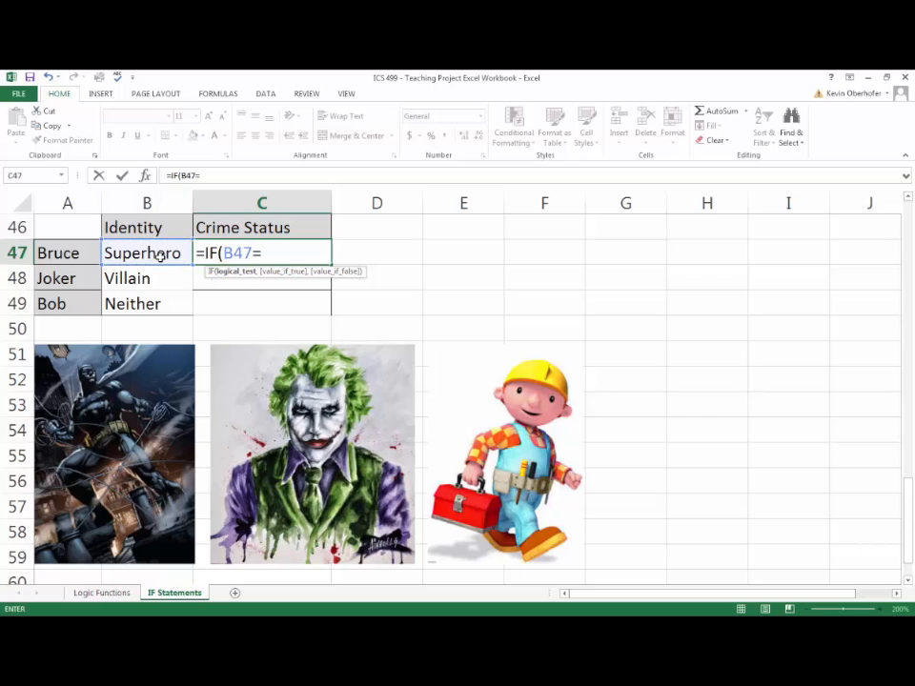
pyautogui.write('"Superhero')
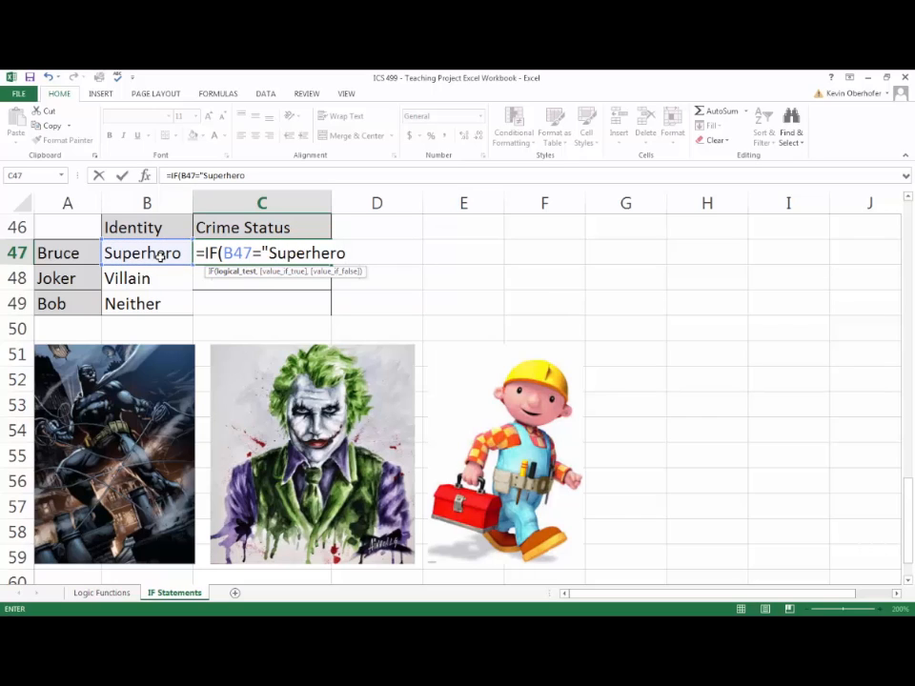
pyautogui.write('",')
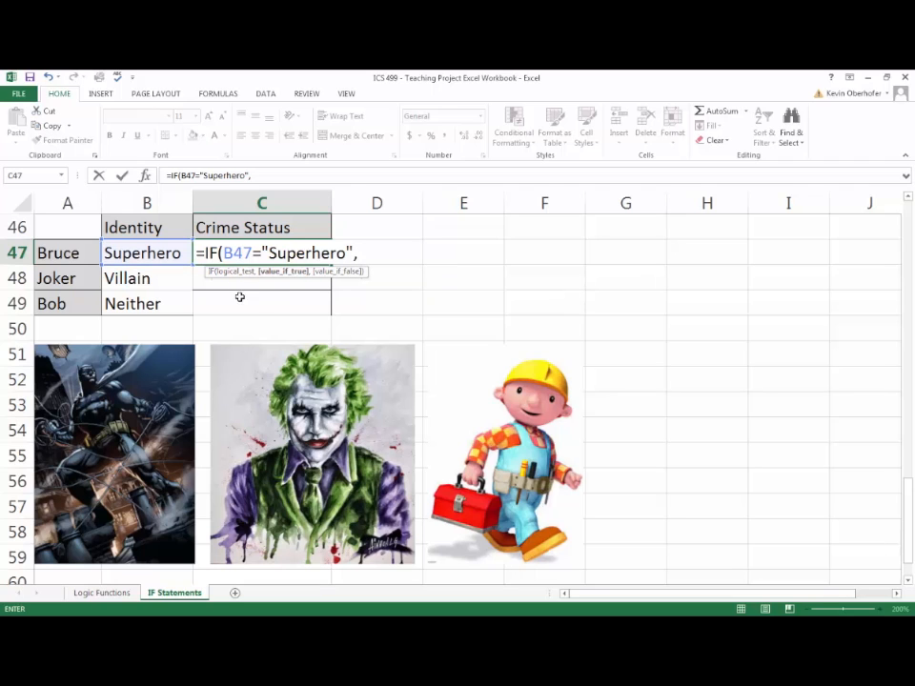
# - Check the example's superhero rule and add "Fighting Crime" as the value if true in C47's formula
pyautogui.scroll(2, 259, 314)
pyautogui.scroll(1, 259, 313)
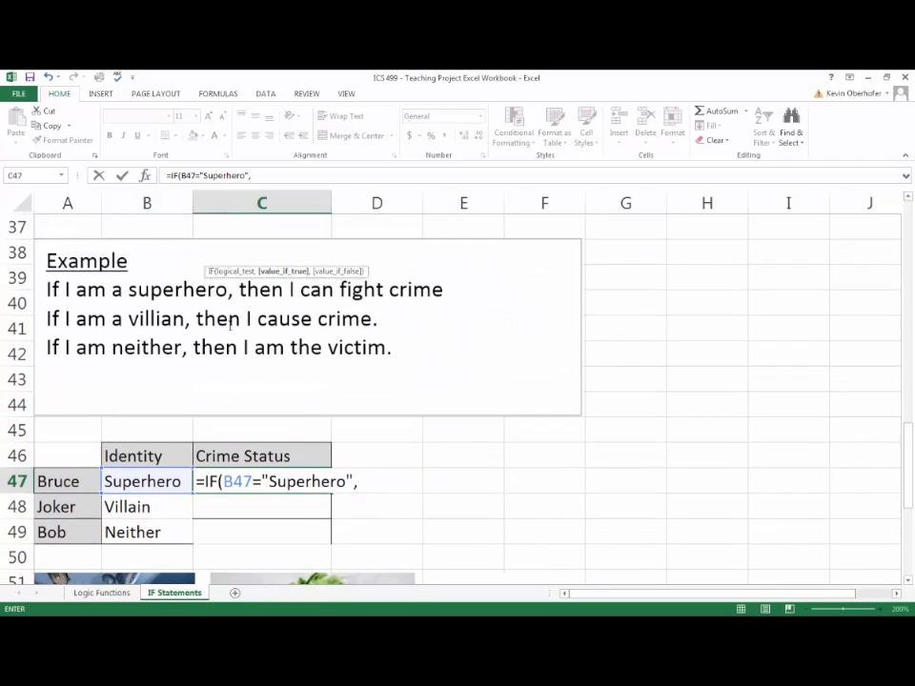
pyautogui.scroll(-2, 372, 310)
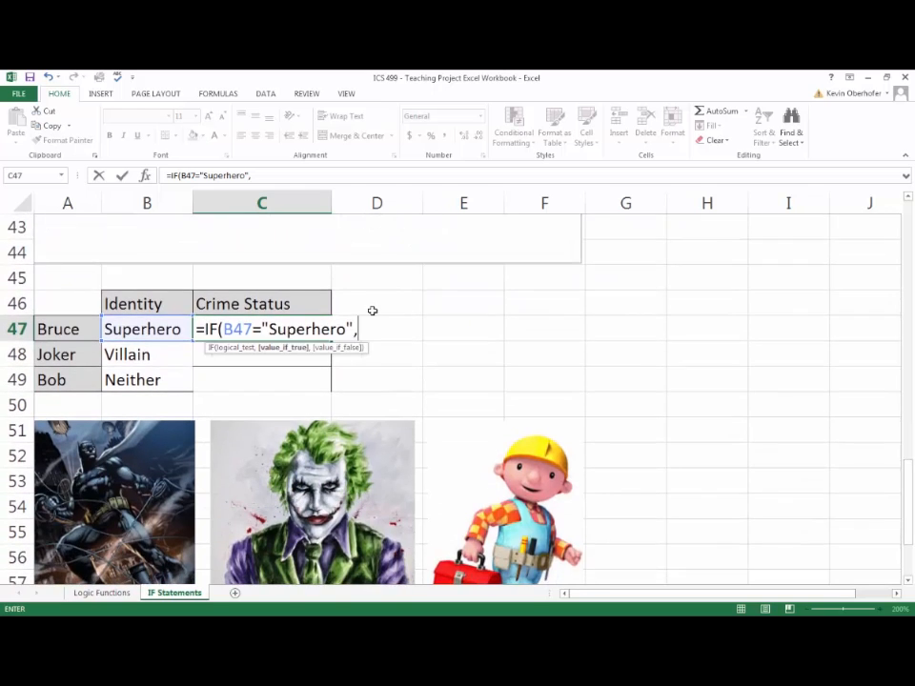
pyautogui.scroll(-1, 372, 310)
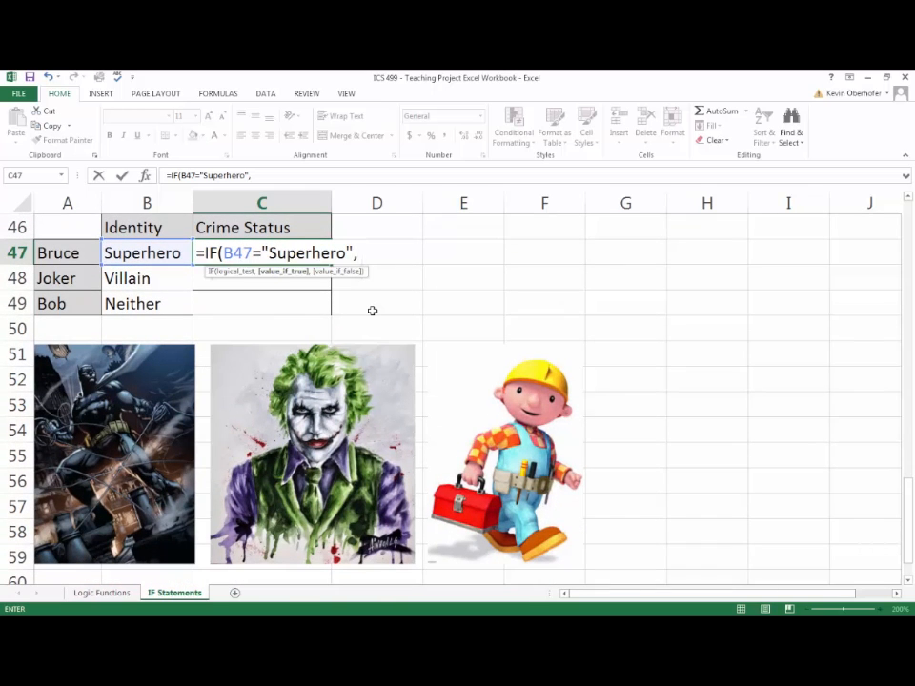
pyautogui.write('"')
pyautogui.write('Fightin')
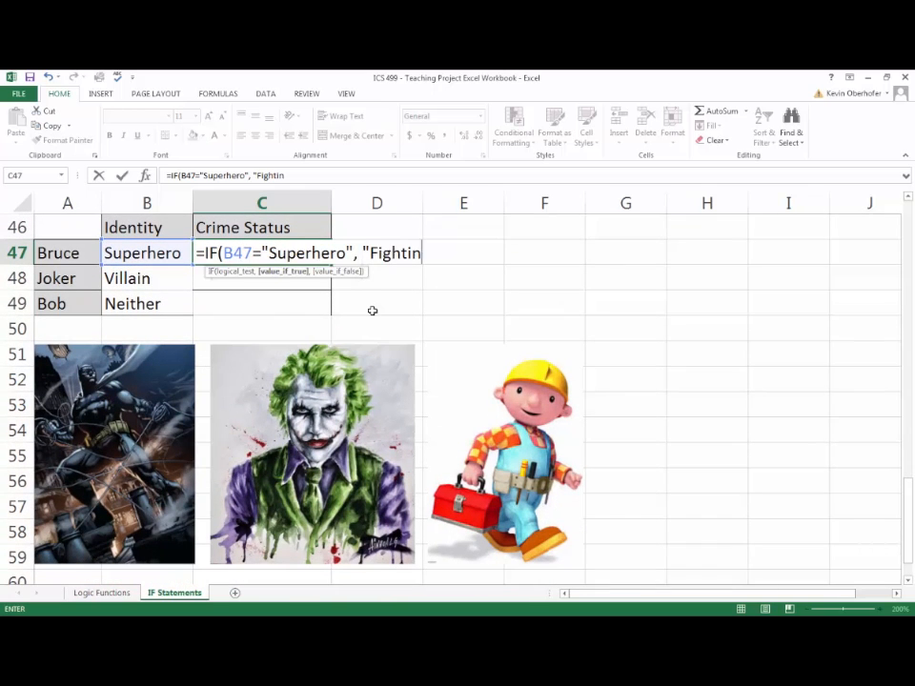
pyautogui.write('g Crime",')
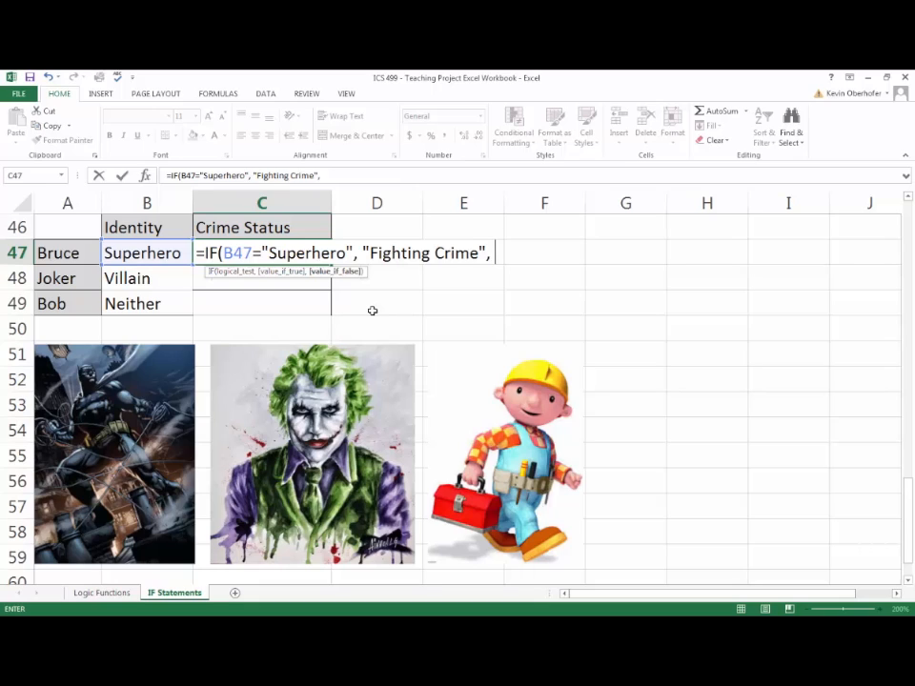
# - Nest a second IF as the value if false in C47's formula, with B48="Villain" as its condition
pyautogui.write('IF')
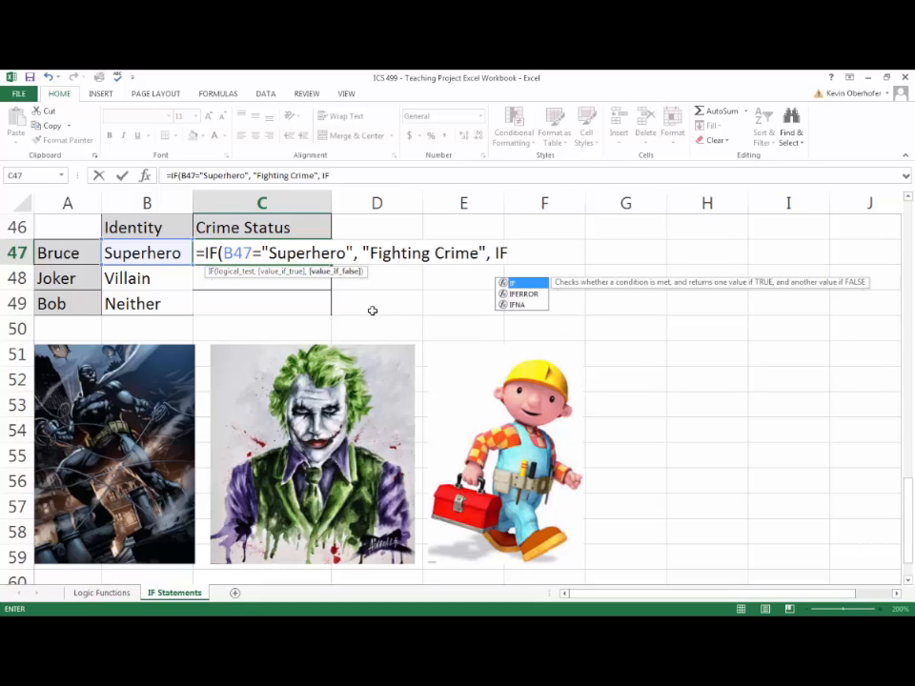
pyautogui.write('(')
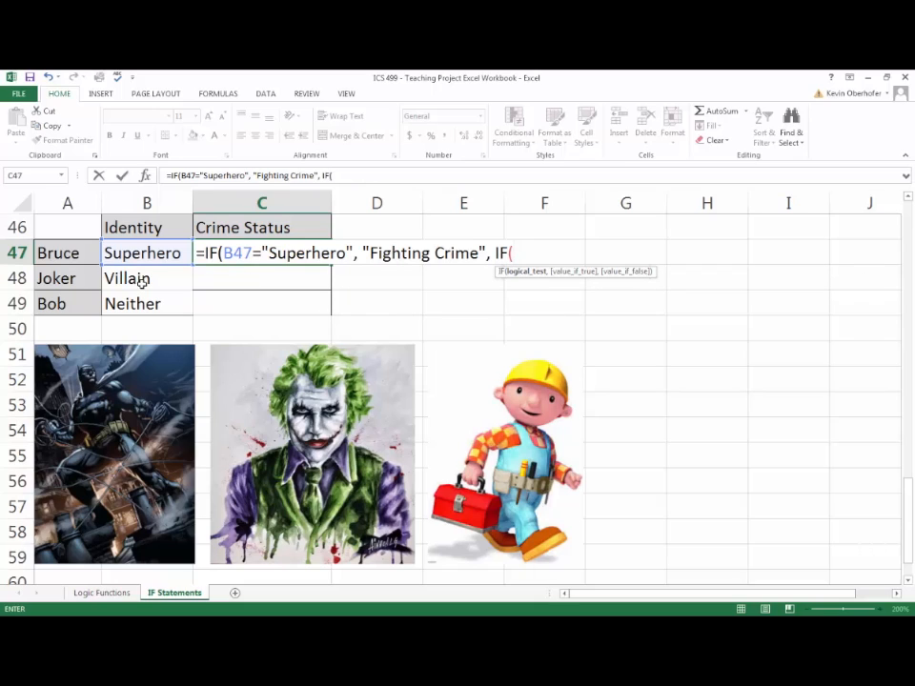
pyautogui.click(141, 279)
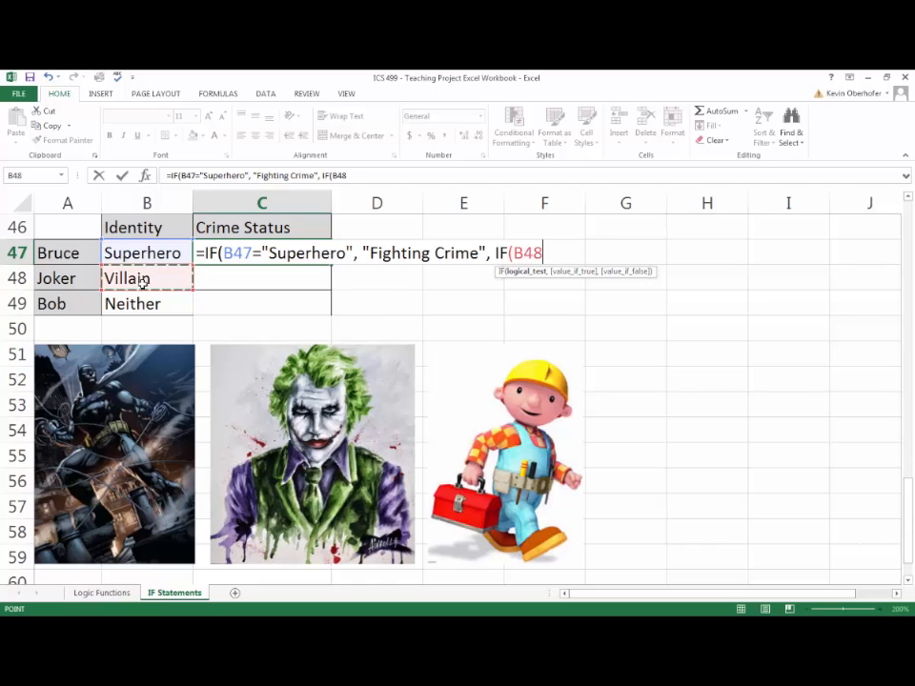
pyautogui.write('=')
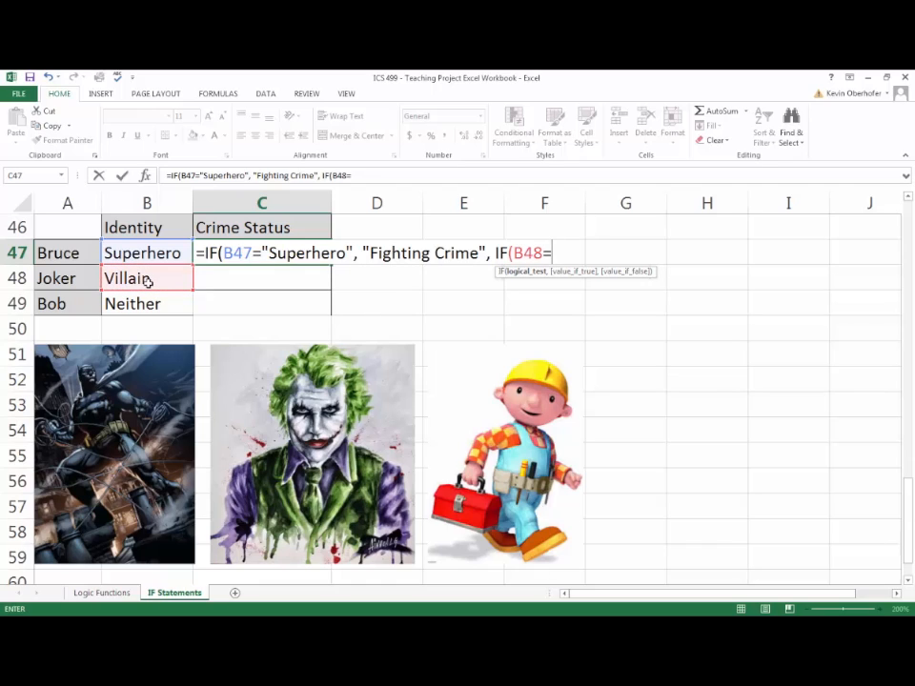
pyautogui.write('"Villain:')
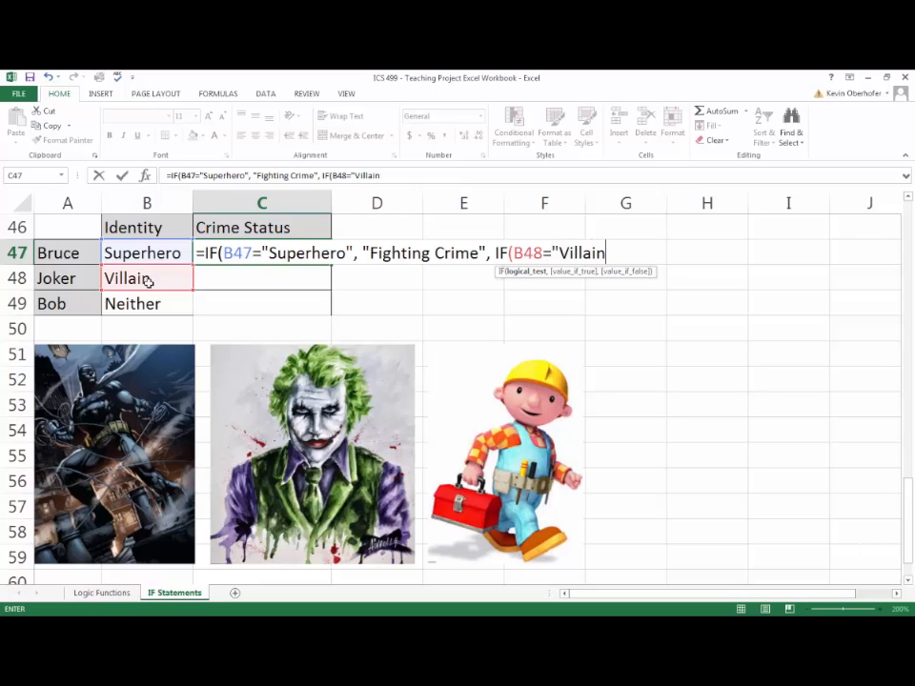
pyautogui.press('BackSpace')
pyautogui.write('",')
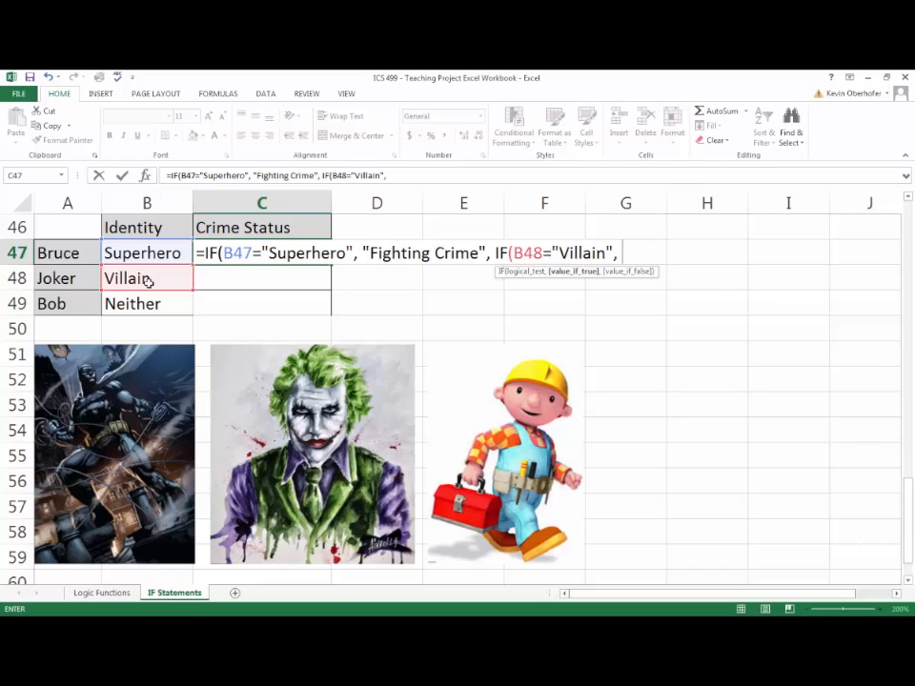
# - Give the nested IF "Causing Crime" as the value if true and "Victim" as the value if false, and close its parenthesis
pyautogui.write('"Causing Crime"')
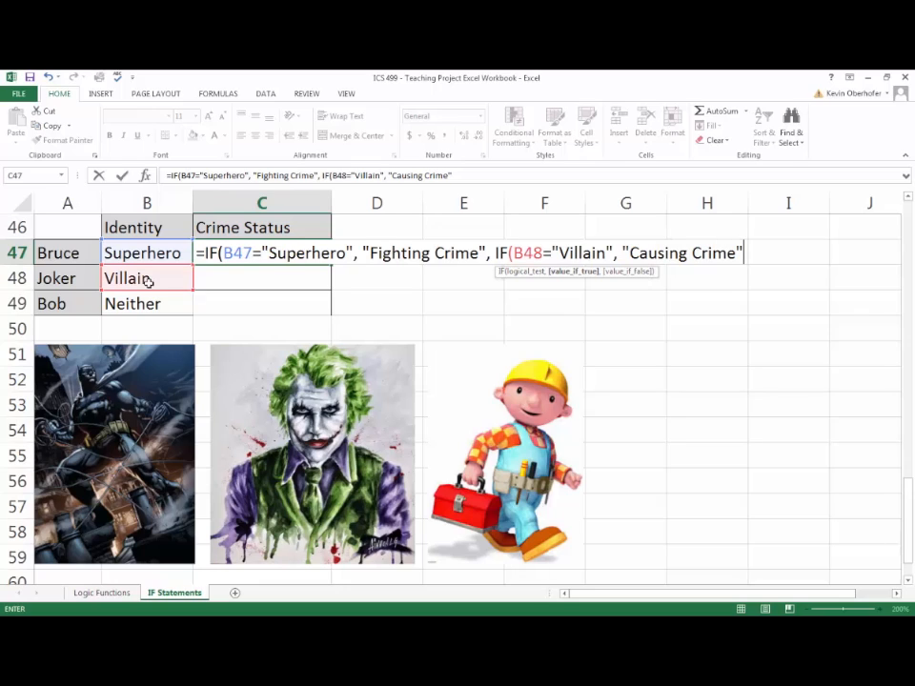
pyautogui.write(',')
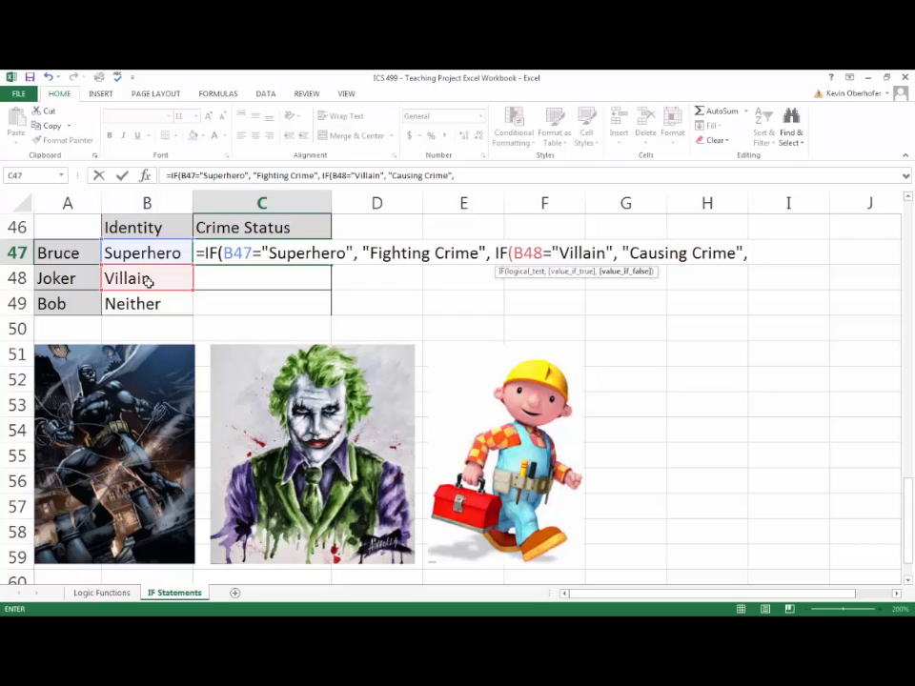
pyautogui.write('B')
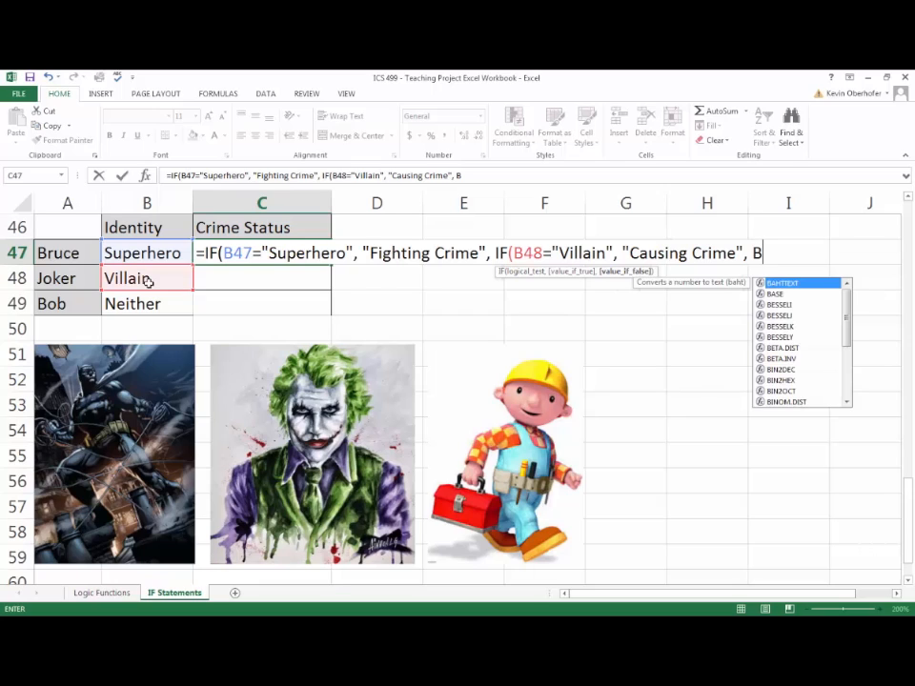
pyautogui.press('BackSpace')
pyautogui.write('"Victim"')
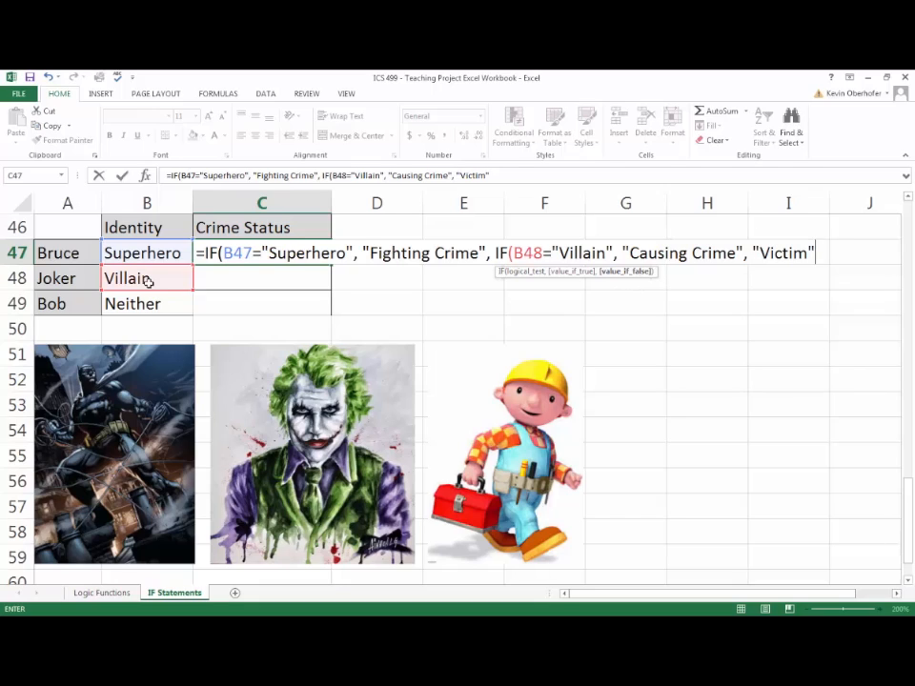
pyautogui.write(')')
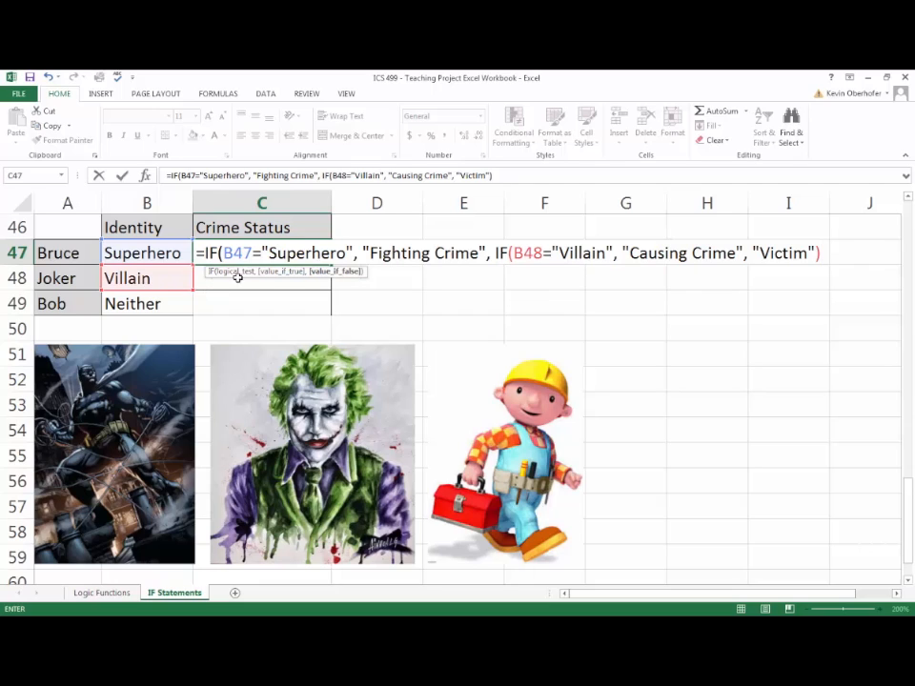
pyautogui.click(222, 252)
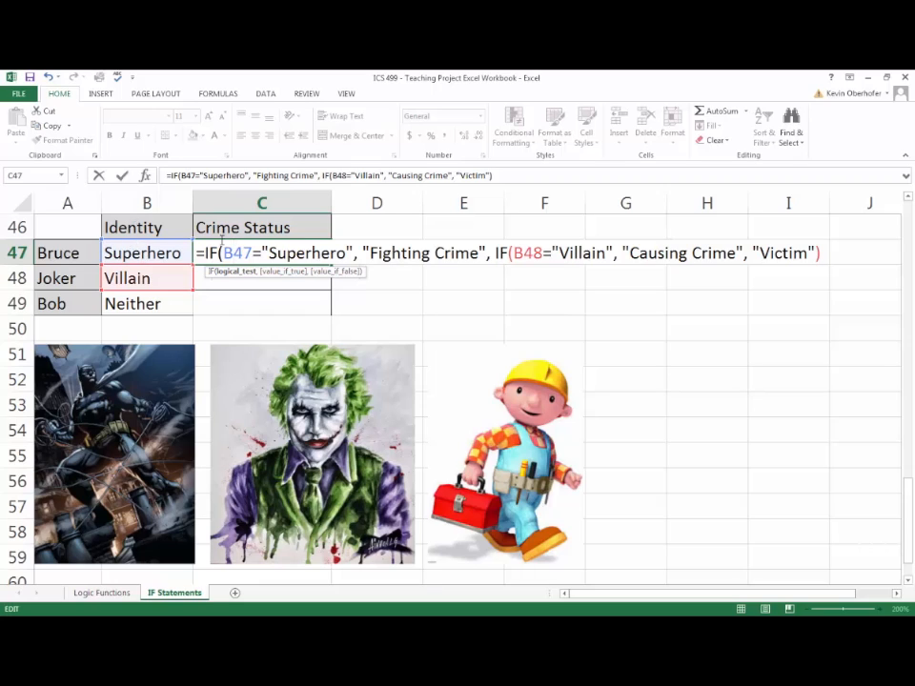
# - Review the arguments of C47's formula and change the nested IF's condition reference to B47, so it reads B47="Villain"
pyautogui.click(285, 273)
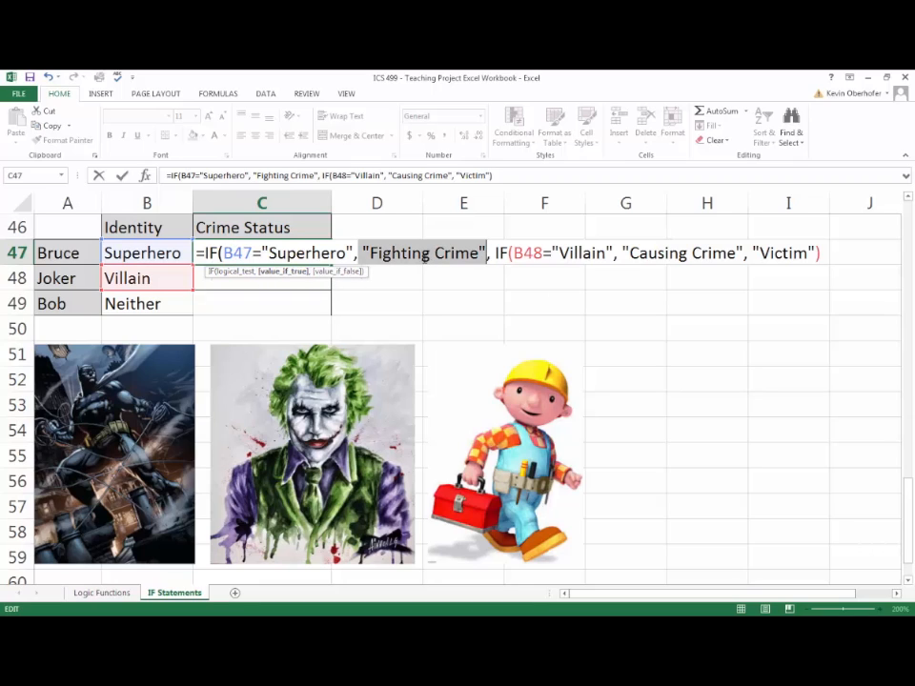
pyautogui.click(338, 272)
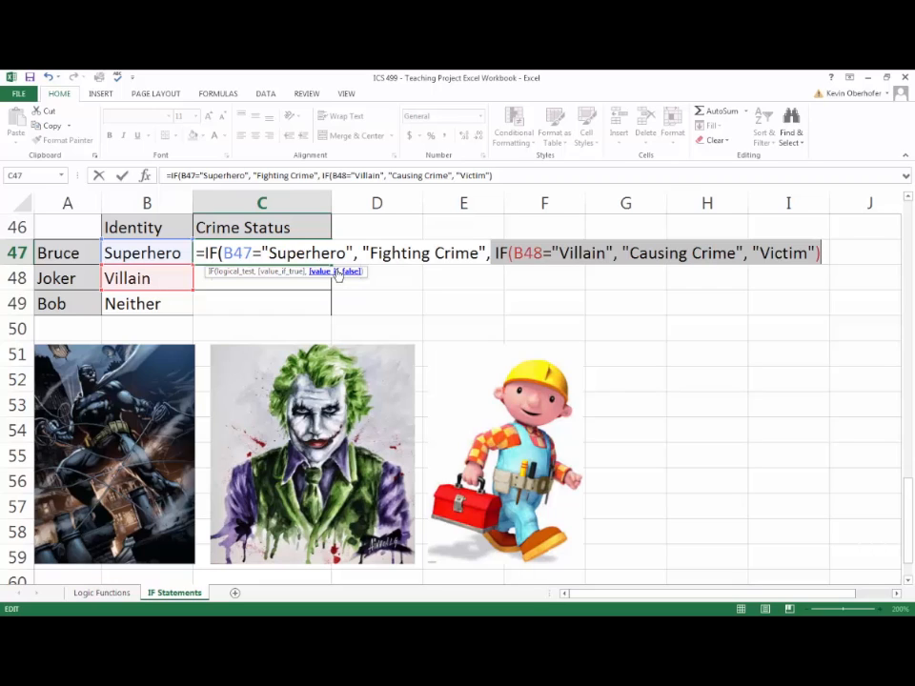
pyautogui.click(539, 252)
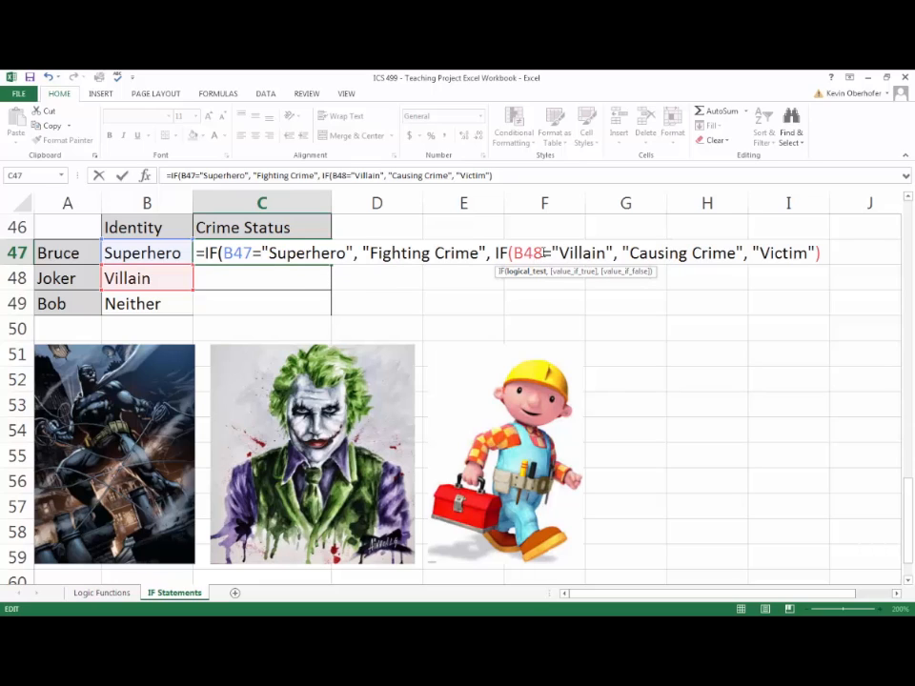
pyautogui.moveTo(541, 254); pyautogui.dragTo(513, 256)
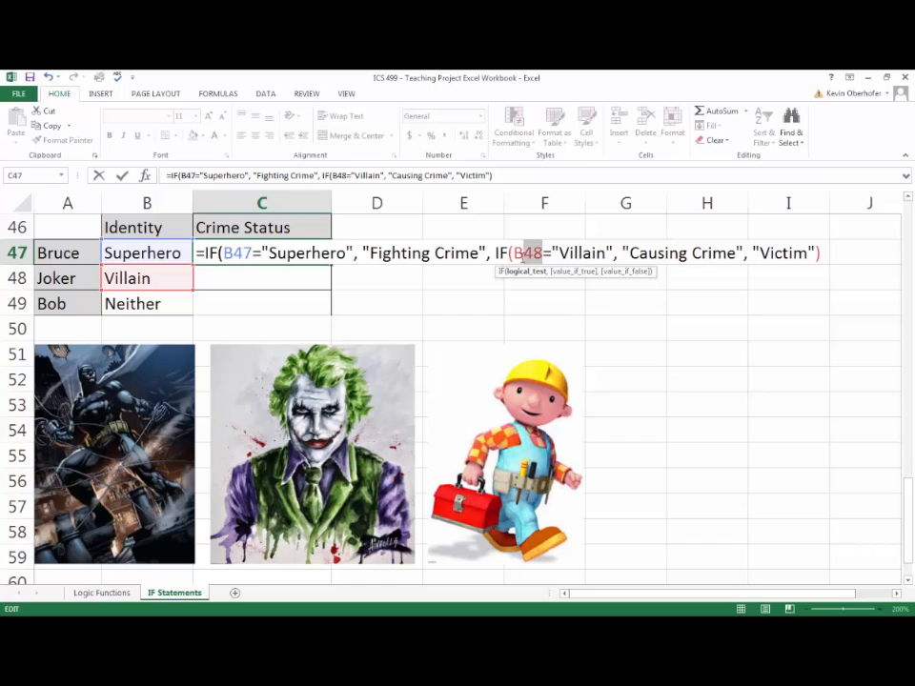
pyautogui.click(154, 250)
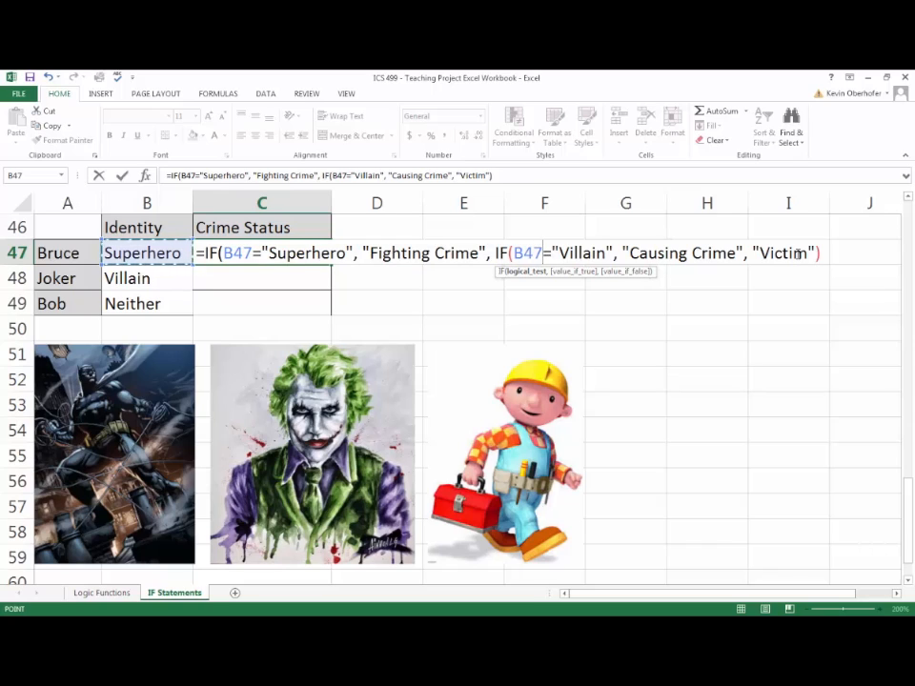
pyautogui.click(834, 254)
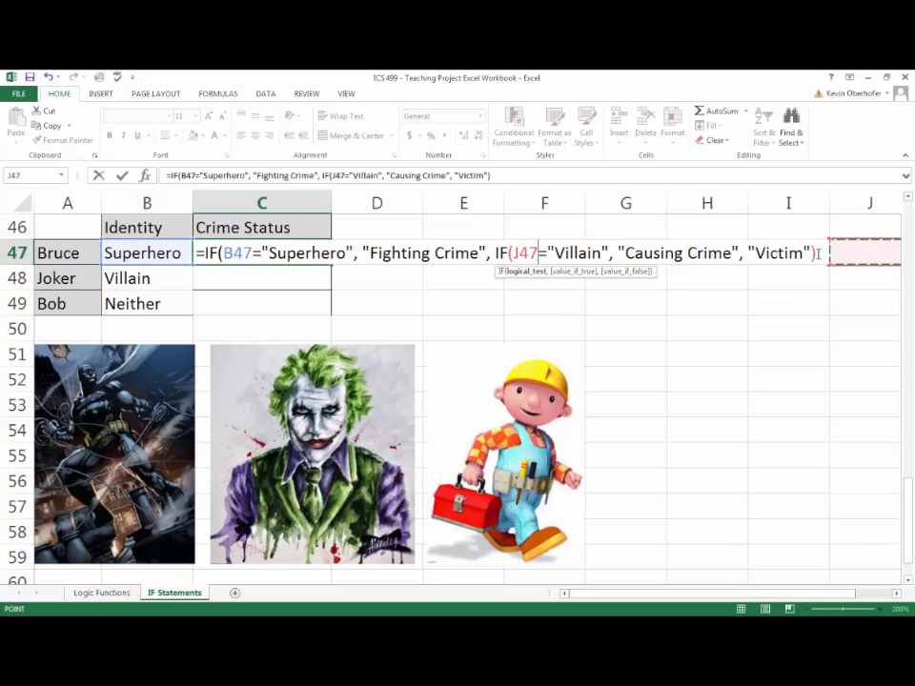
pyautogui.click(127, 254)
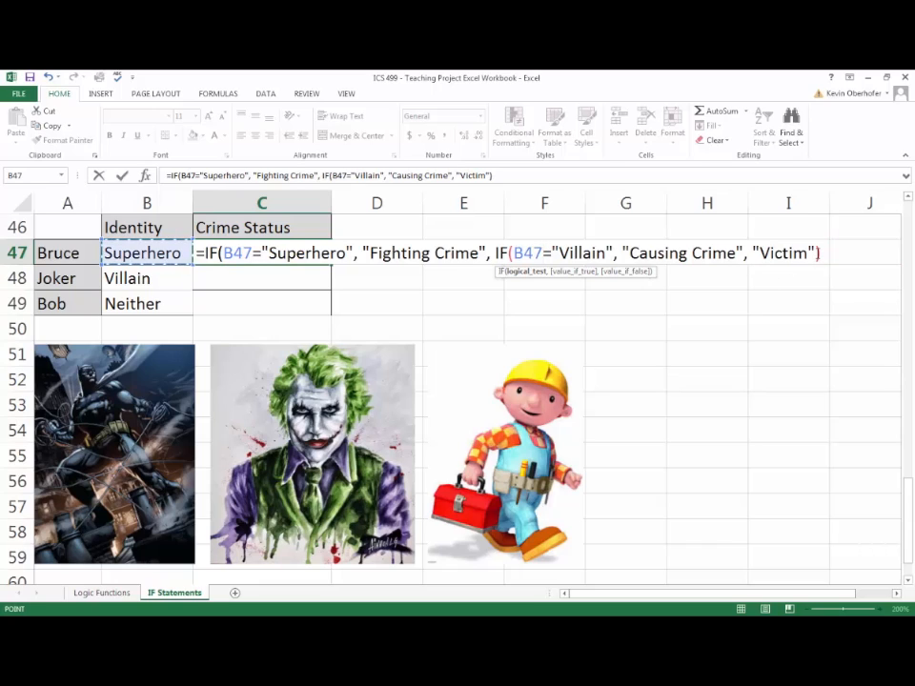
# - Add the closing parenthesis for the outer IF at the end of C47's formula and enter the formula
pyautogui.click(818, 253)
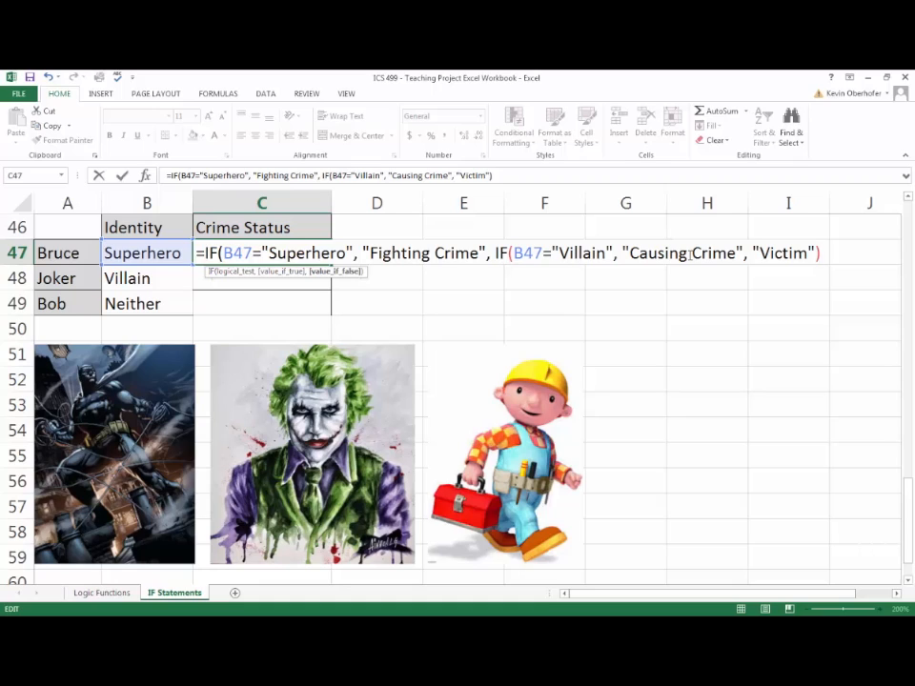
pyautogui.write(')')
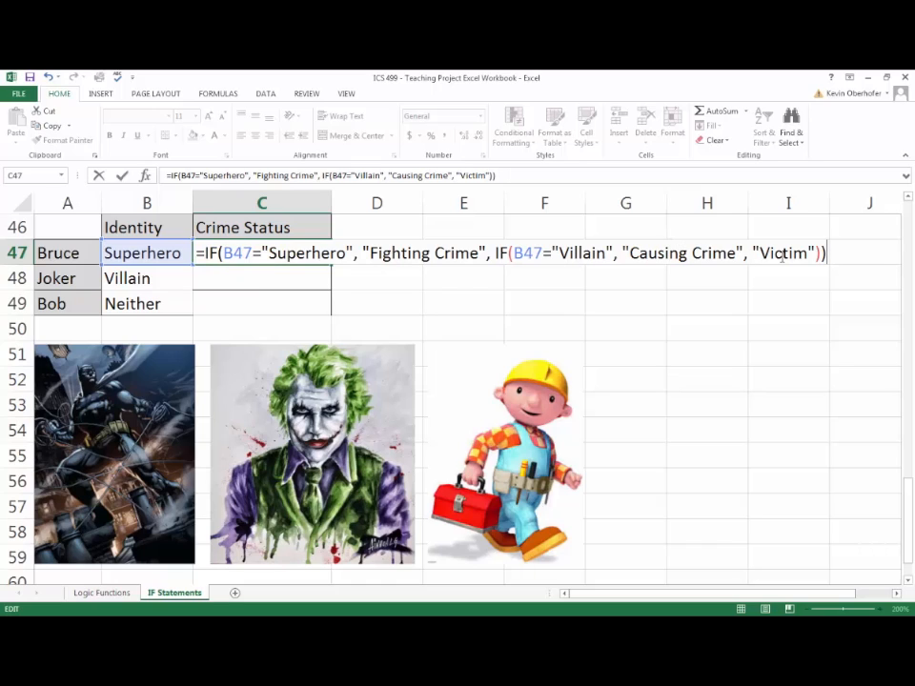
pyautogui.press('Return')
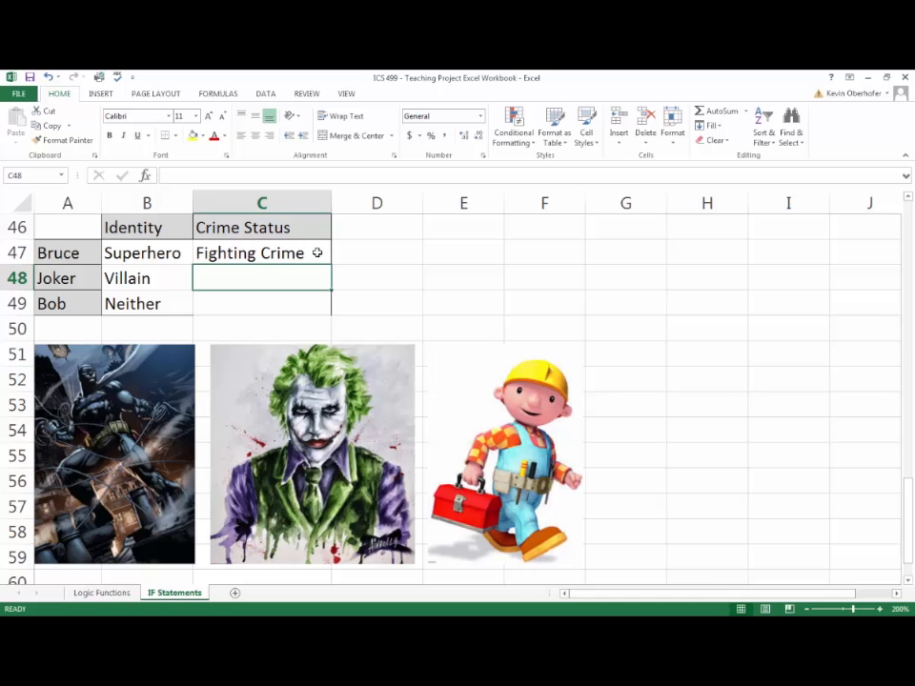
# - Fill the nested IF formula from C47 down through C49 and check the formula copied to C49
pyautogui.click(317, 252)
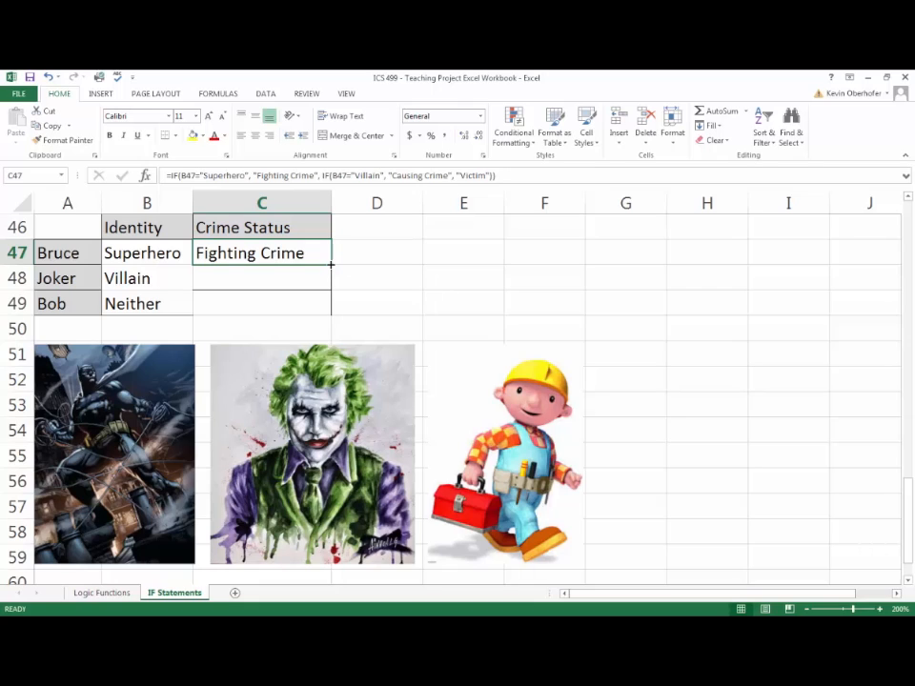
pyautogui.moveTo(331, 265); pyautogui.dragTo(329, 303)
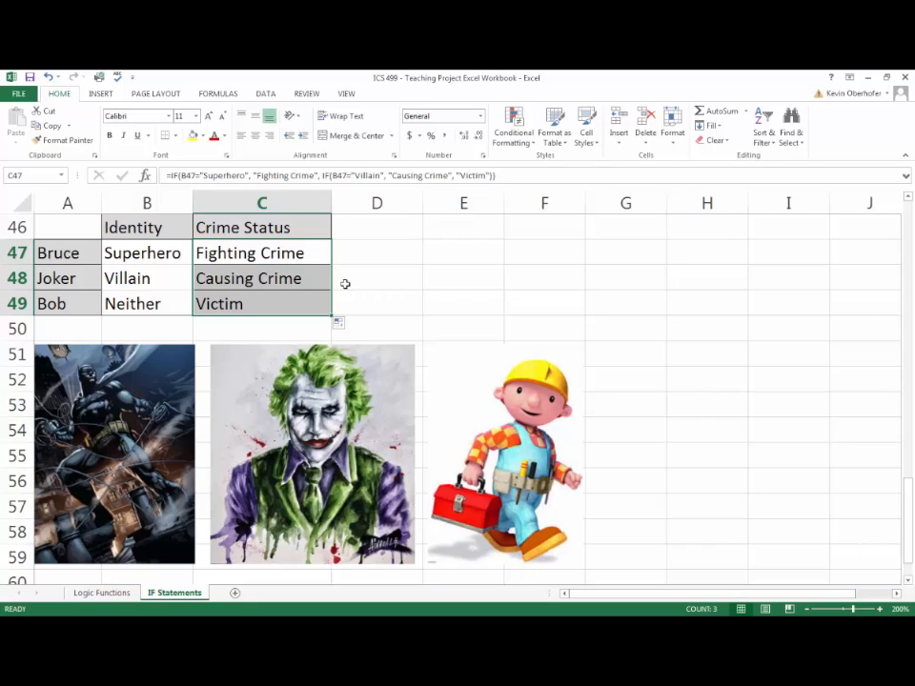
pyautogui.click(341, 293)
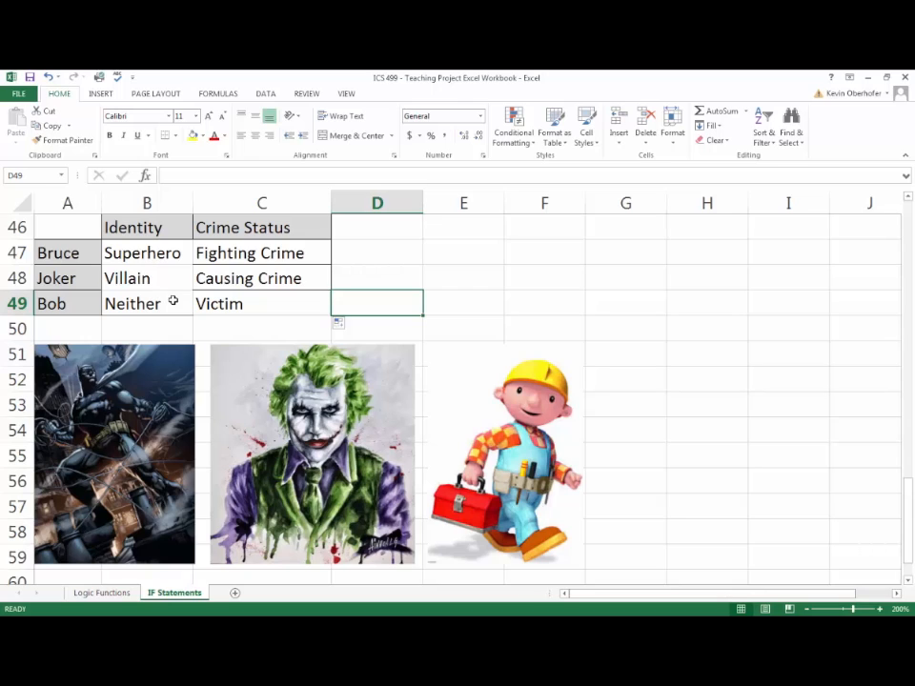
pyautogui.click(282, 303)
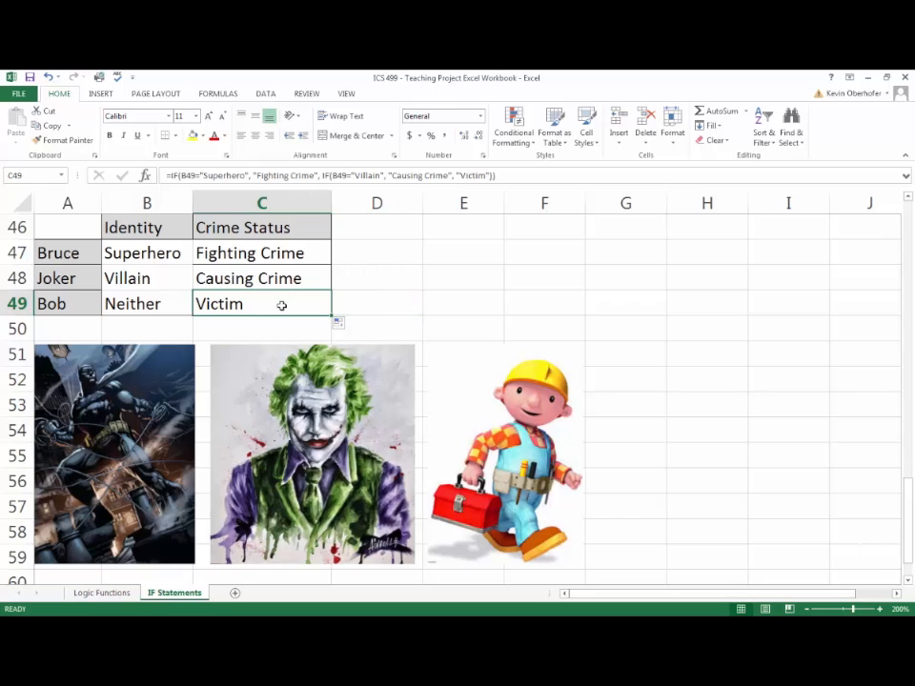